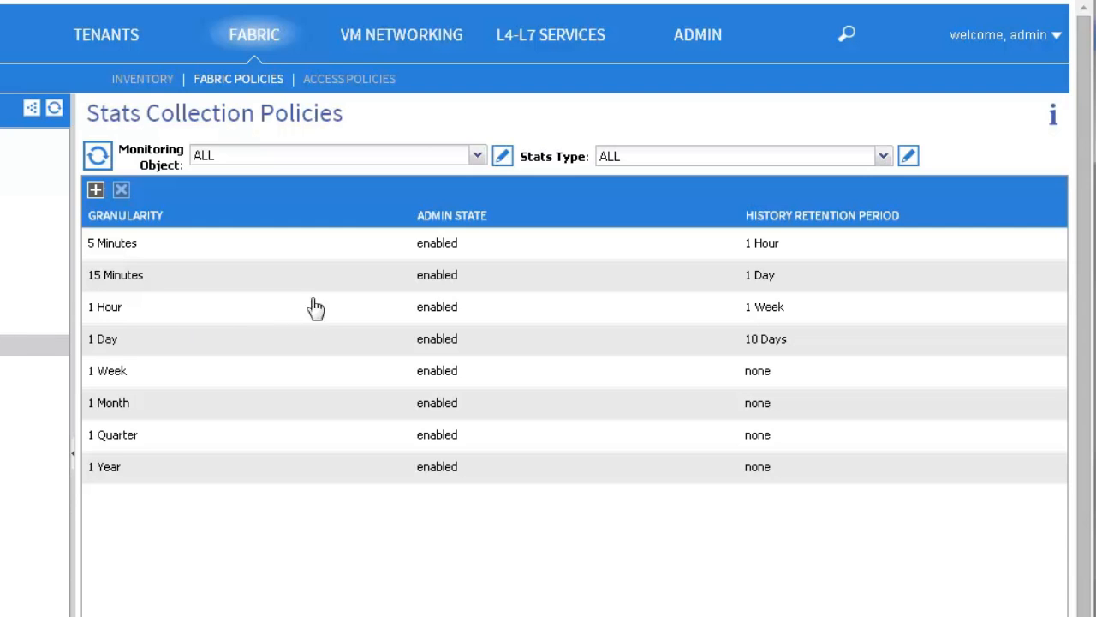
- Add Layer 1 Physical Interface Configuration (l1.PhysIf) as a monitoring object and select it for the stats collection policies
left_click(476, 157)
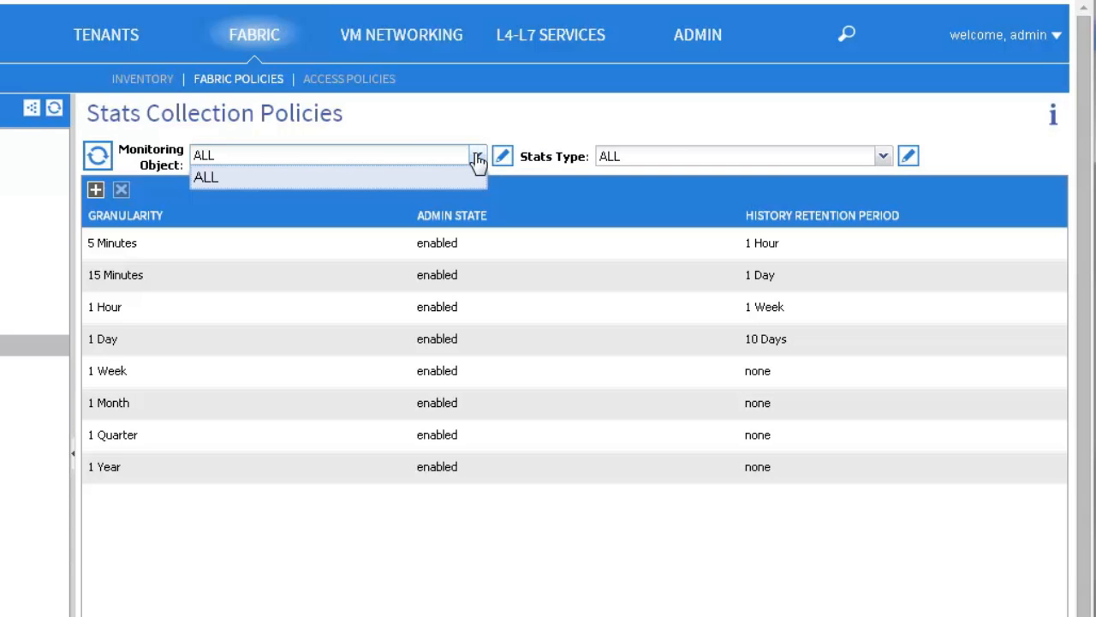
left_click(477, 159)
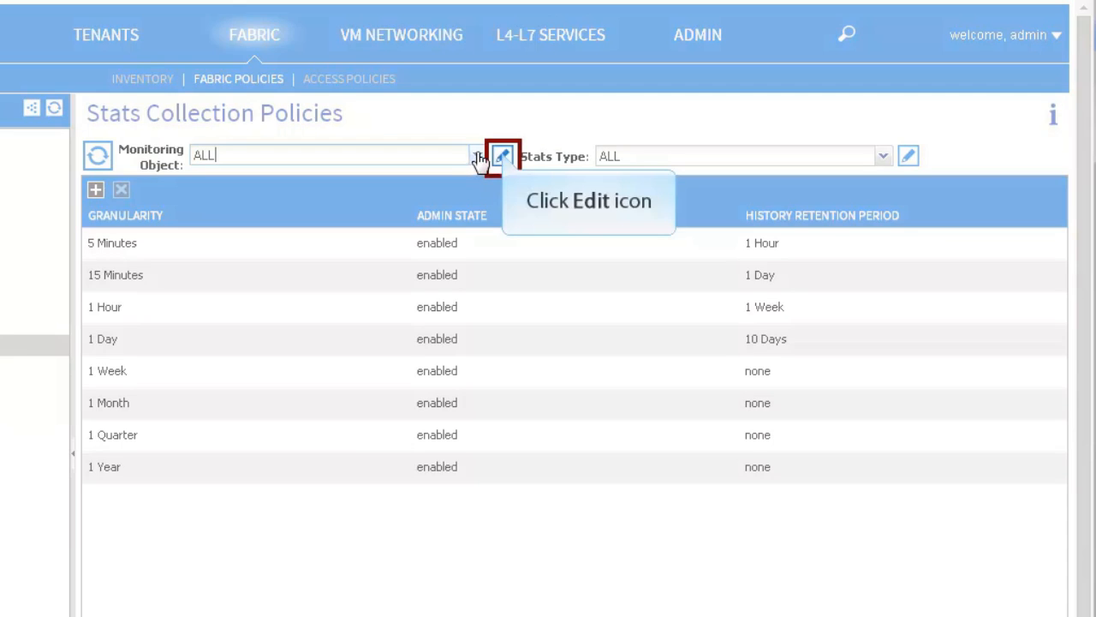
left_click(502, 156)
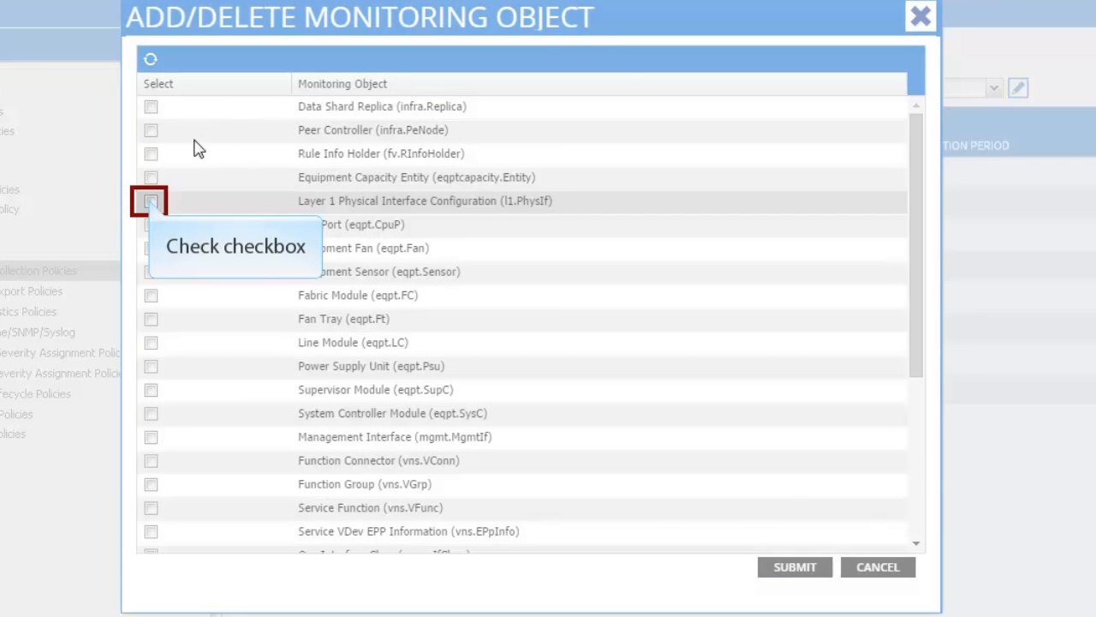
left_click(151, 200)
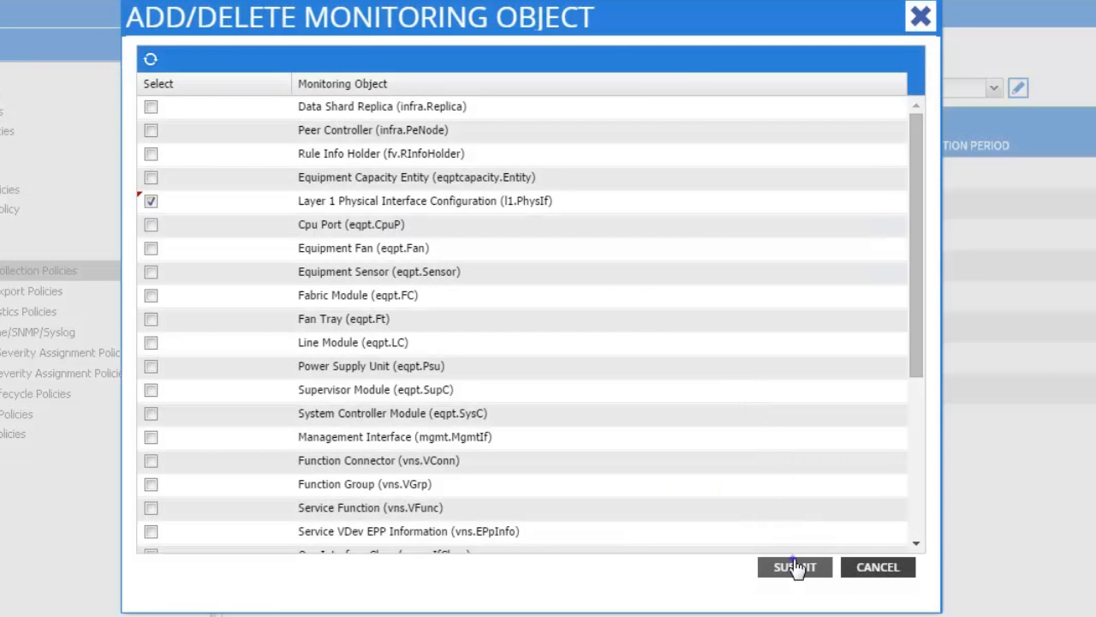
left_click(794, 567)
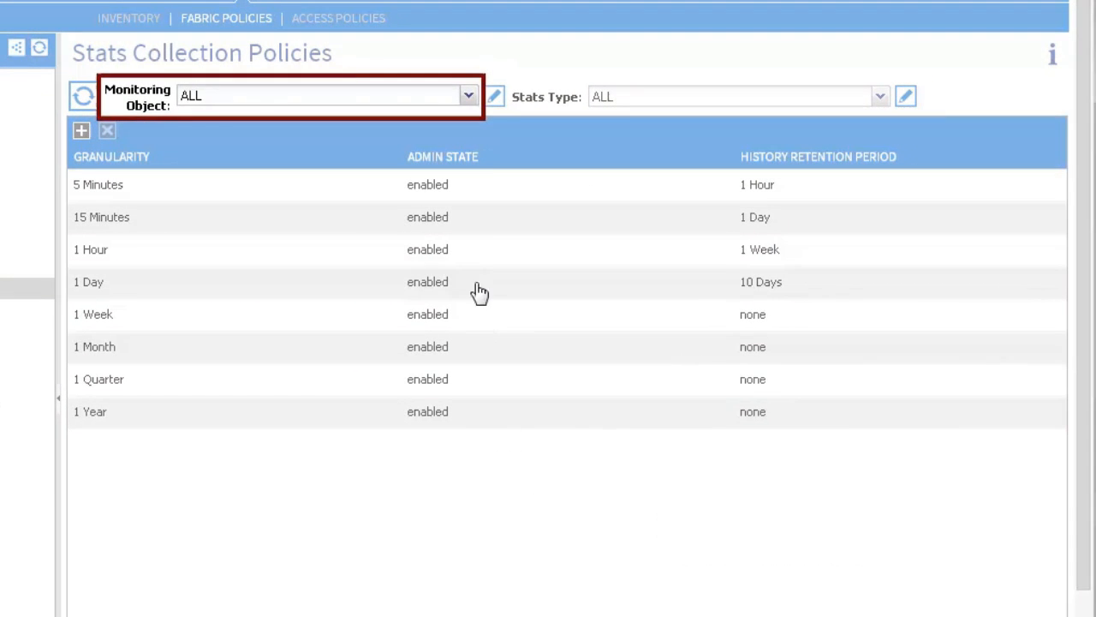
left_click(468, 95)
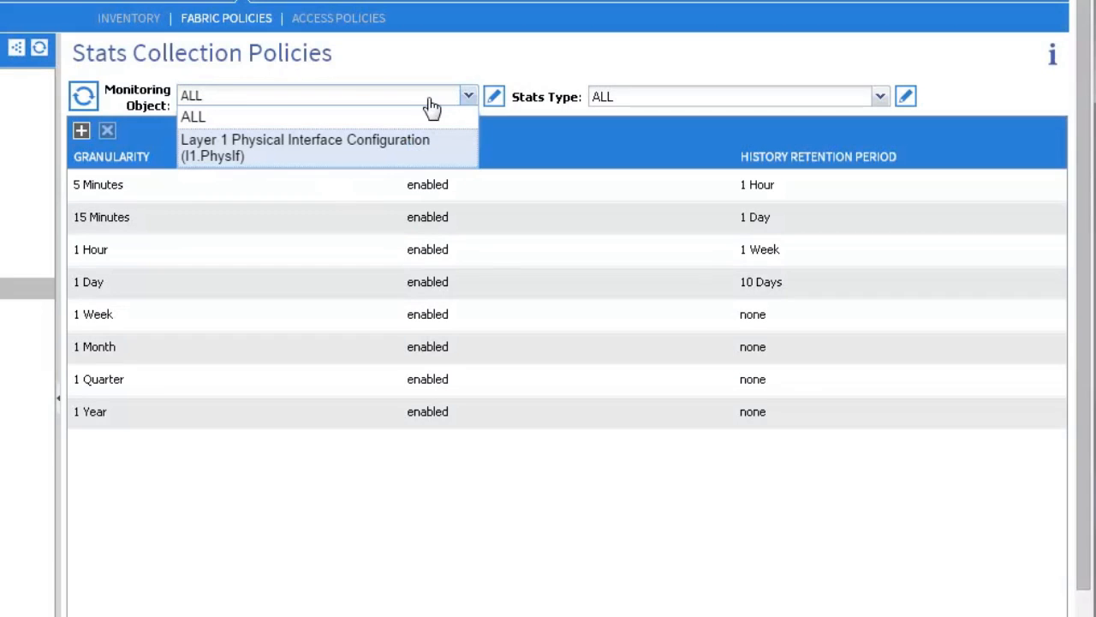
left_click(412, 147)
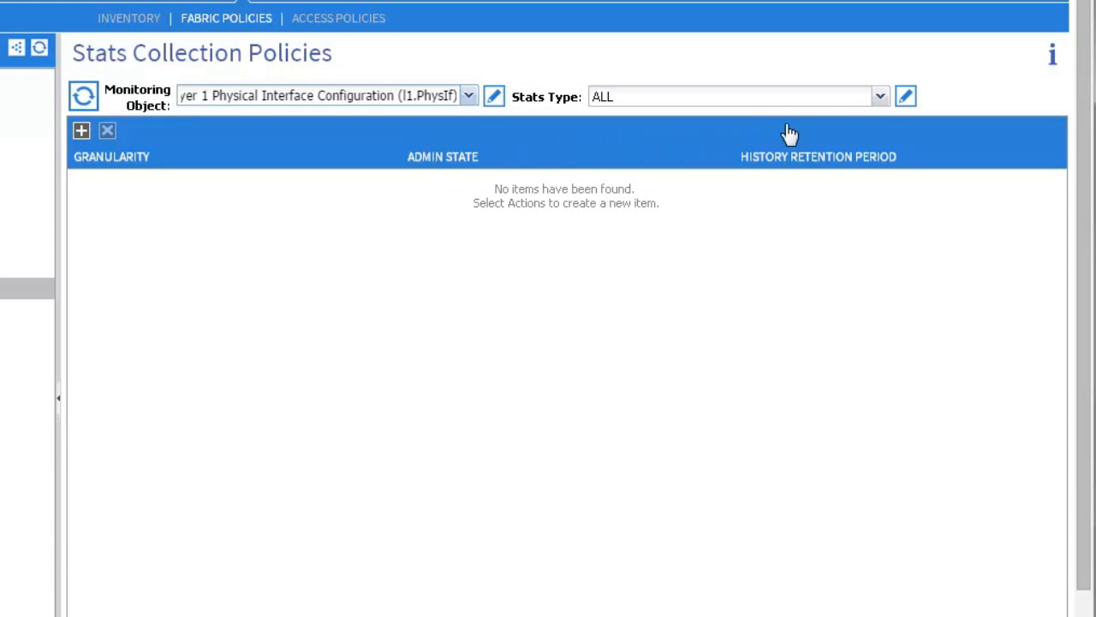
- Add current egress stats to the available stats types and set the stats type to Egress
left_click(881, 97)
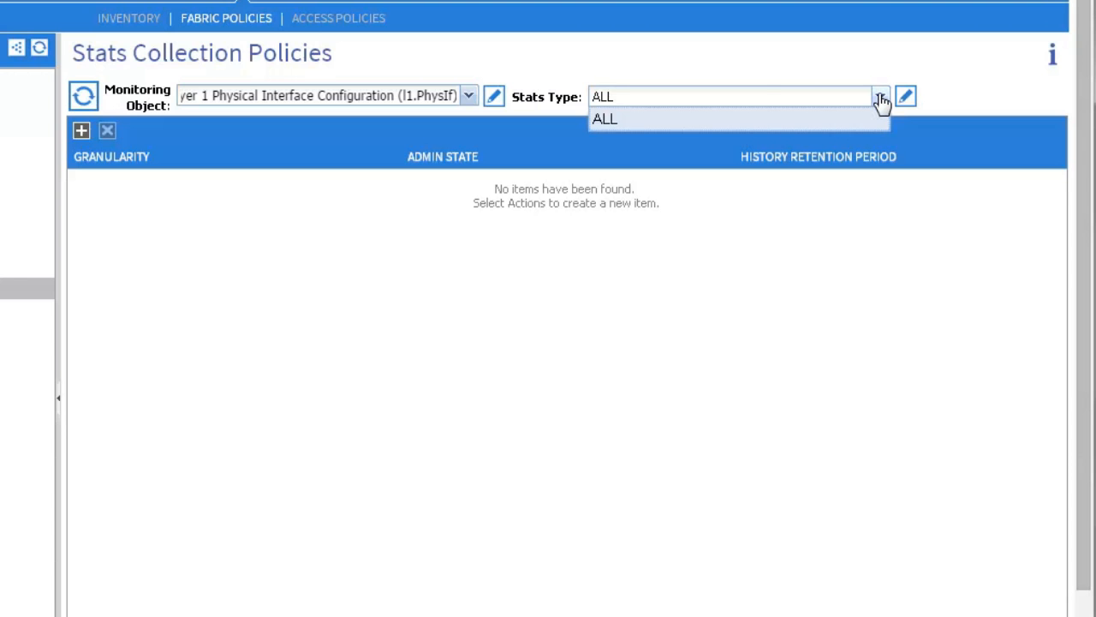
left_click(881, 97)
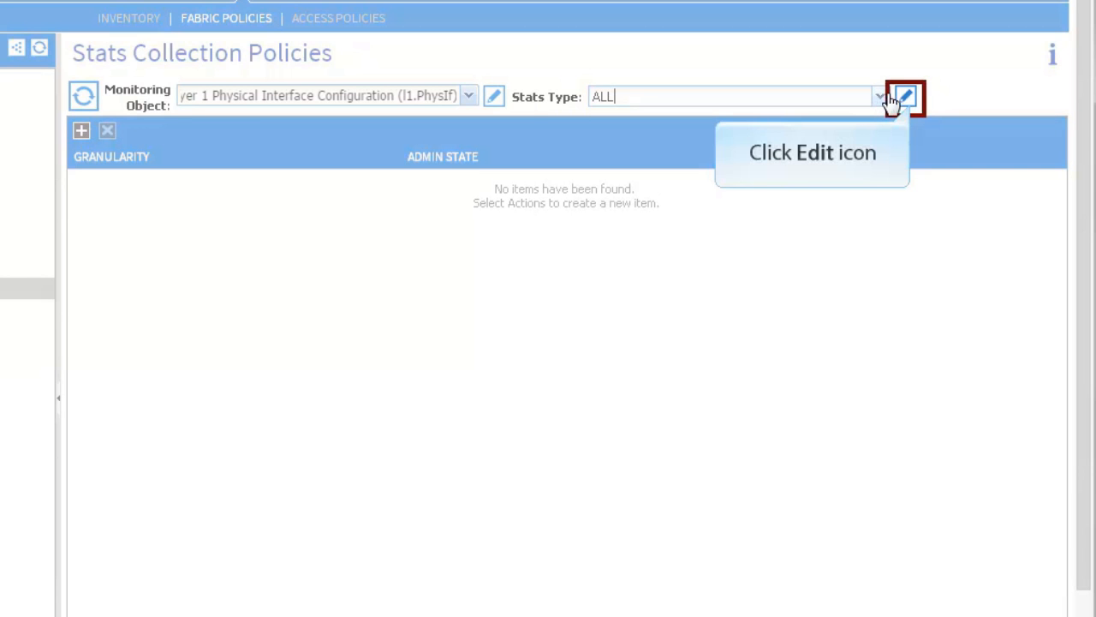
left_click(906, 97)
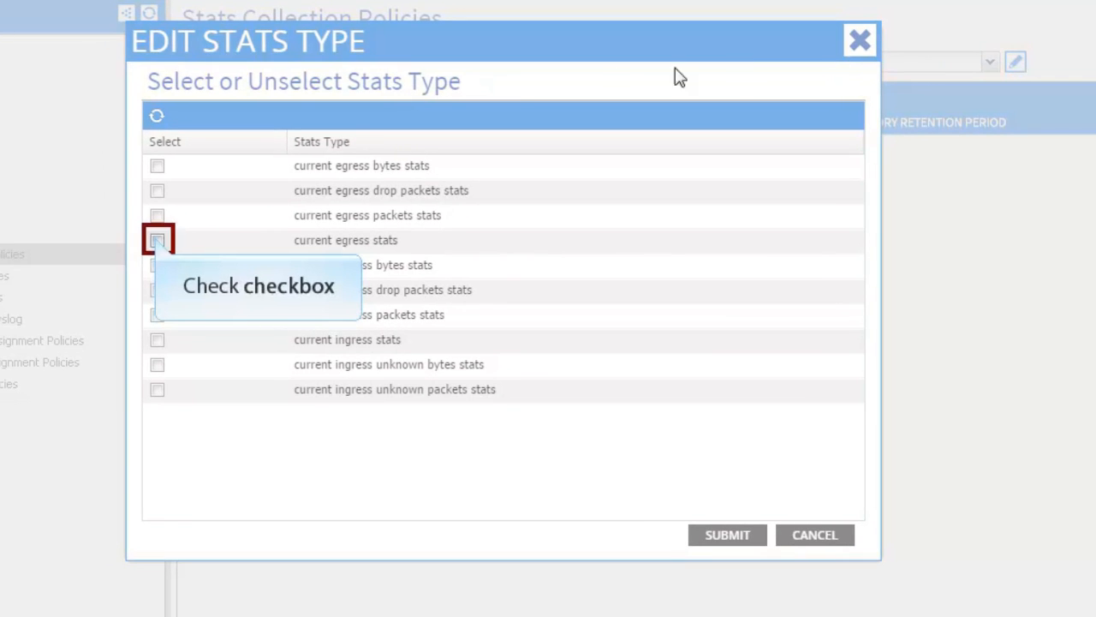
left_click(156, 241)
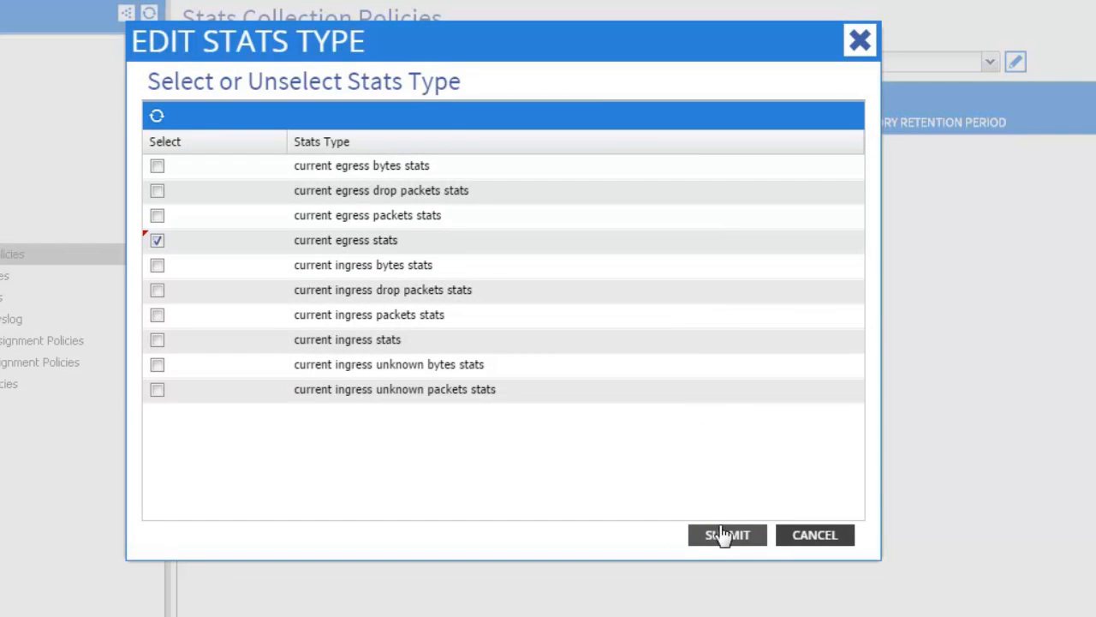
left_click(722, 533)
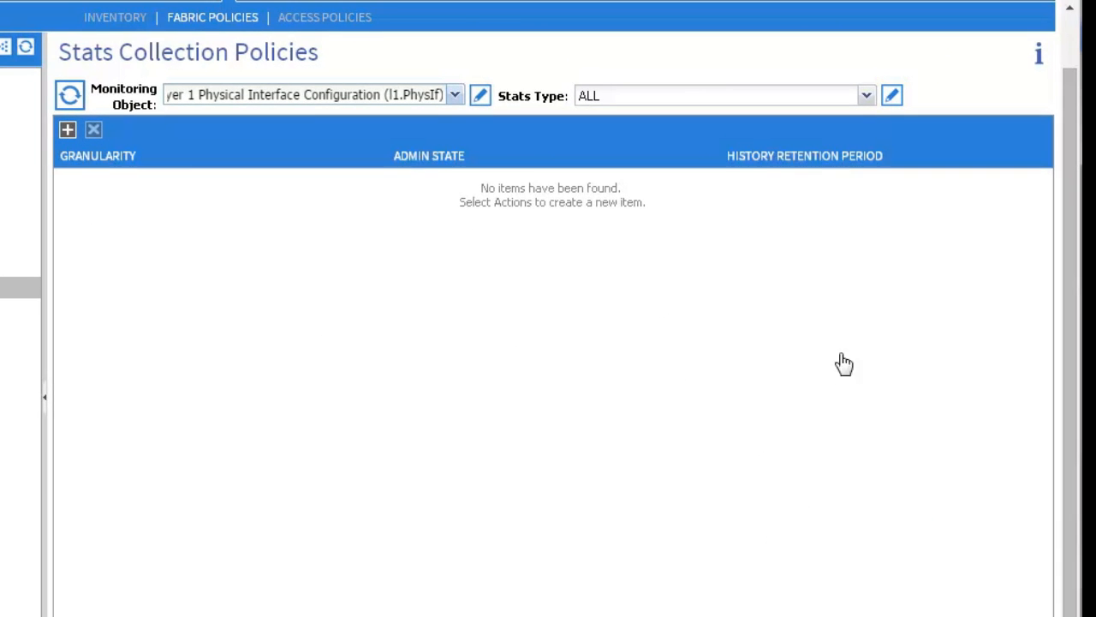
left_click(867, 96)
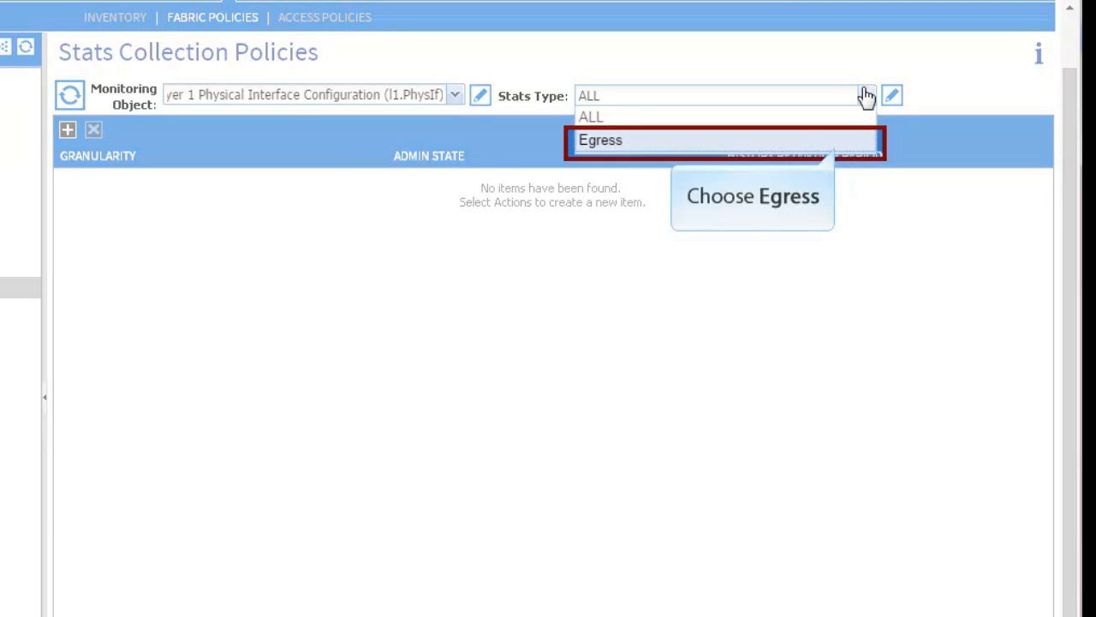
left_click(835, 147)
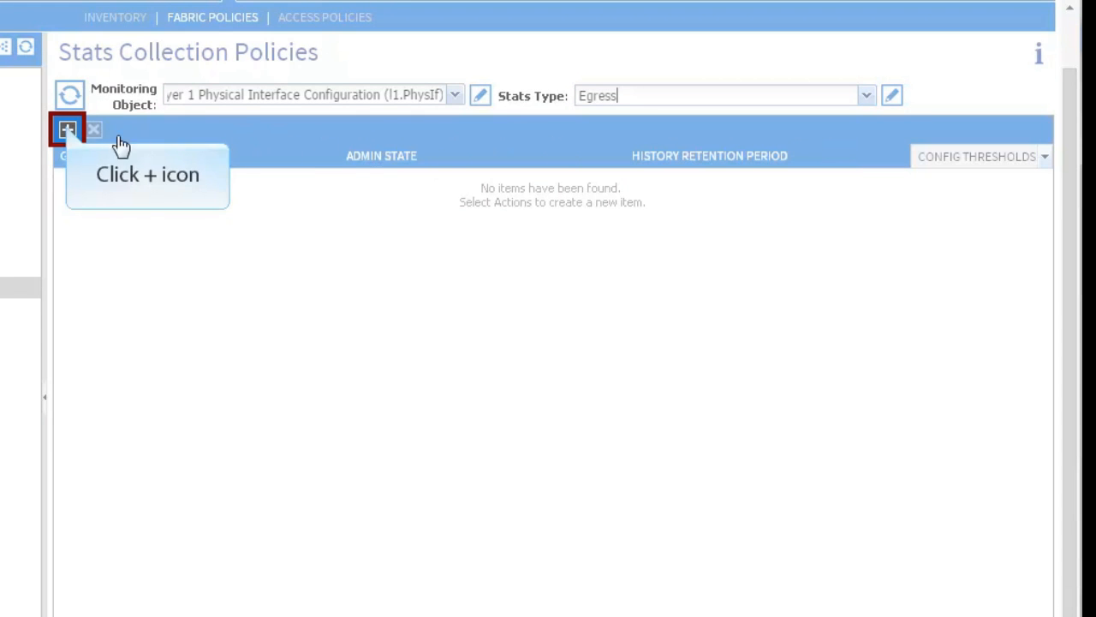
- Add an Egress collection entry with granularity 1 Day, admin state enabled and history retention period 1 Week
left_click(67, 133)
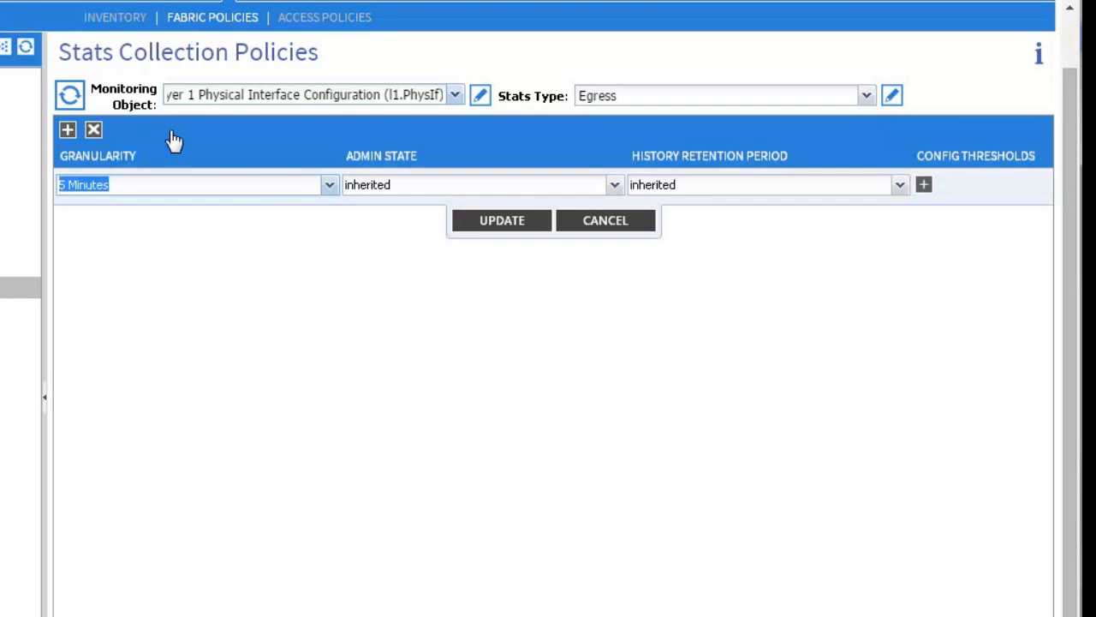
left_click(267, 187)
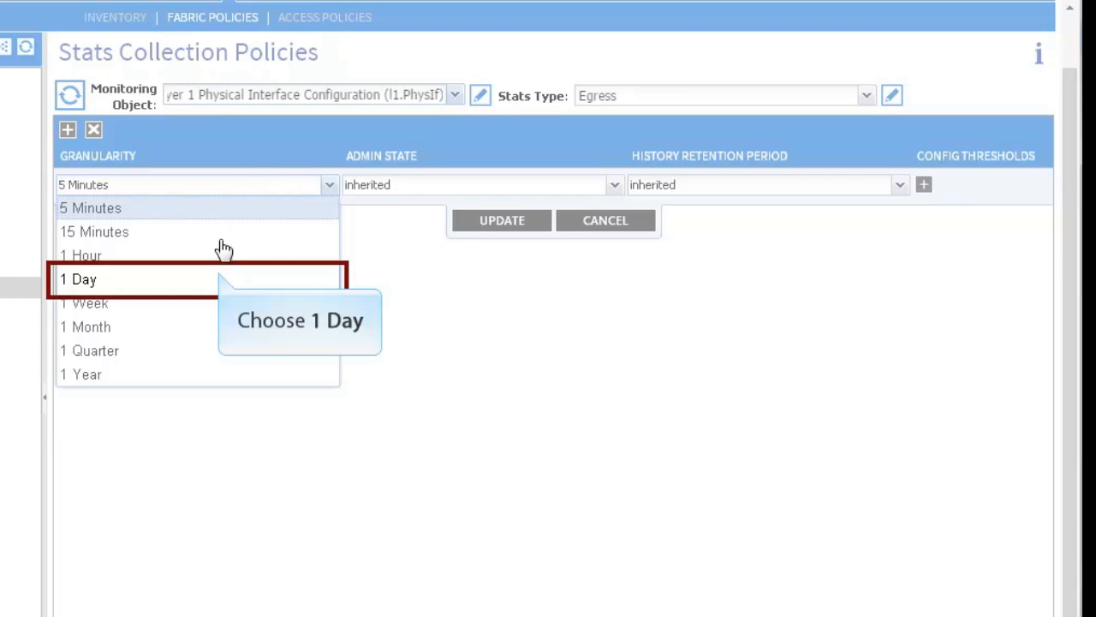
left_click(221, 279)
left_click(390, 190)
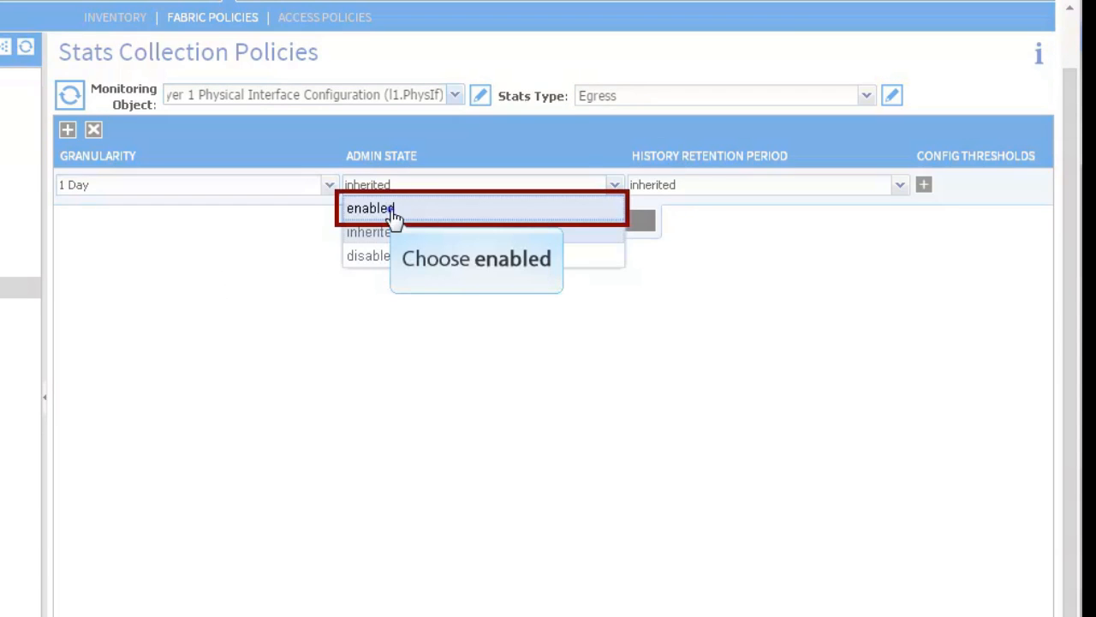
left_click(393, 209)
left_click(727, 192)
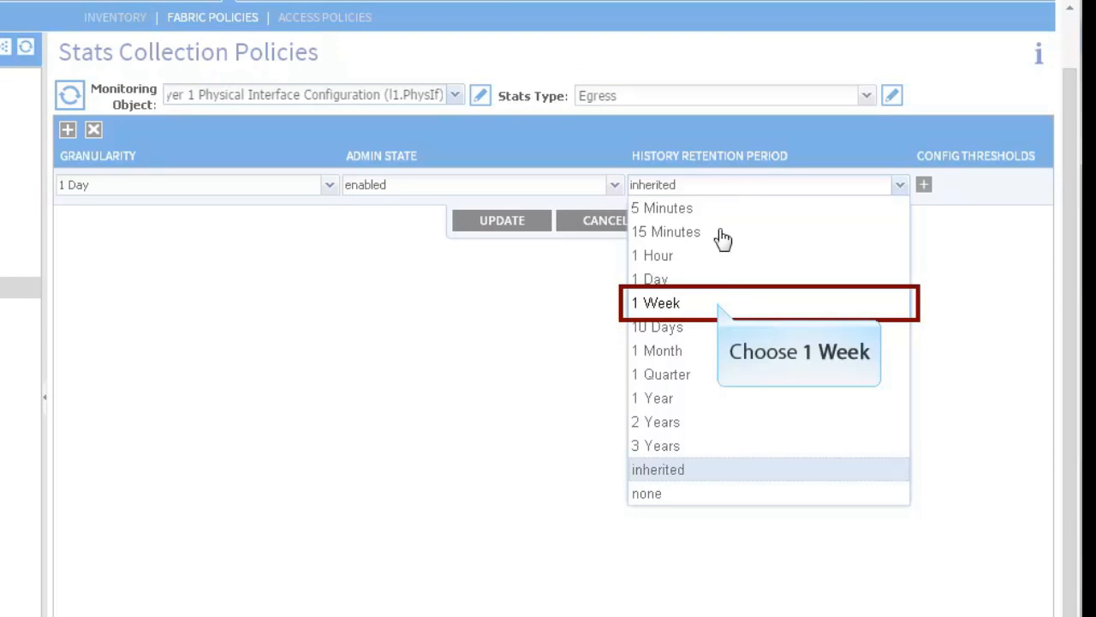
left_click(719, 310)
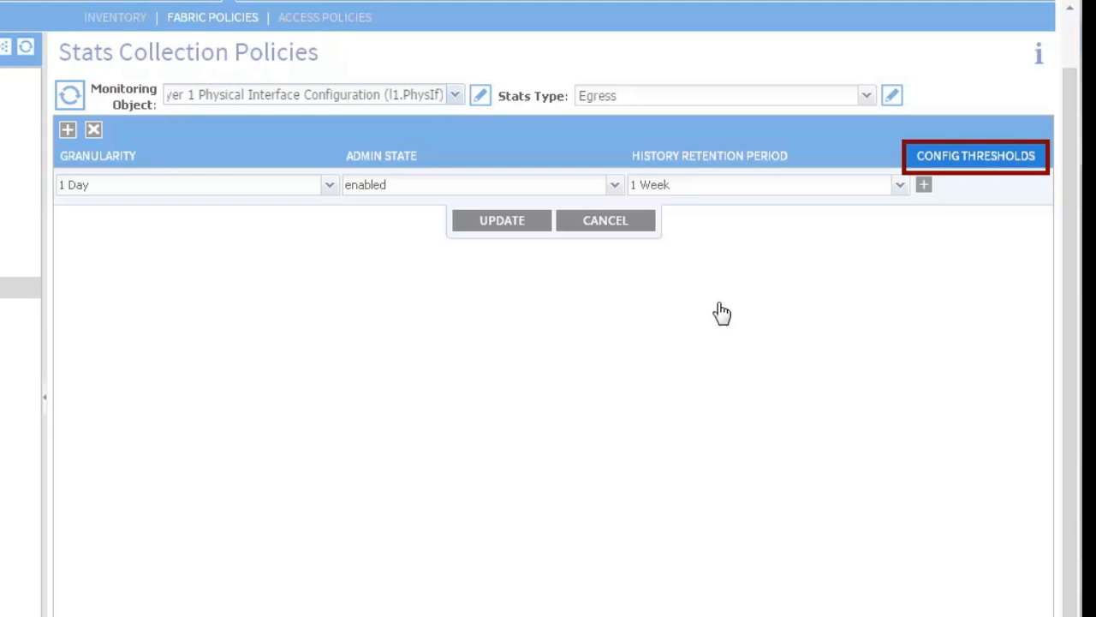
left_click(507, 226)
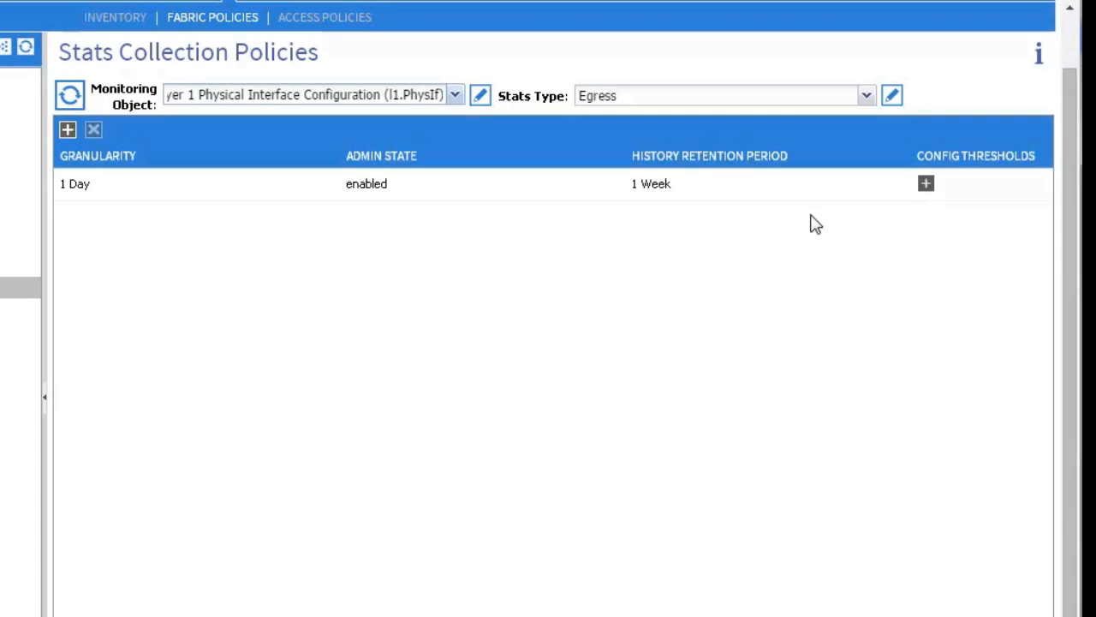
- Create a threshold for the most current value of egress error drop packets, with normal value 0 and all four rising severities enabled
left_click(927, 184)
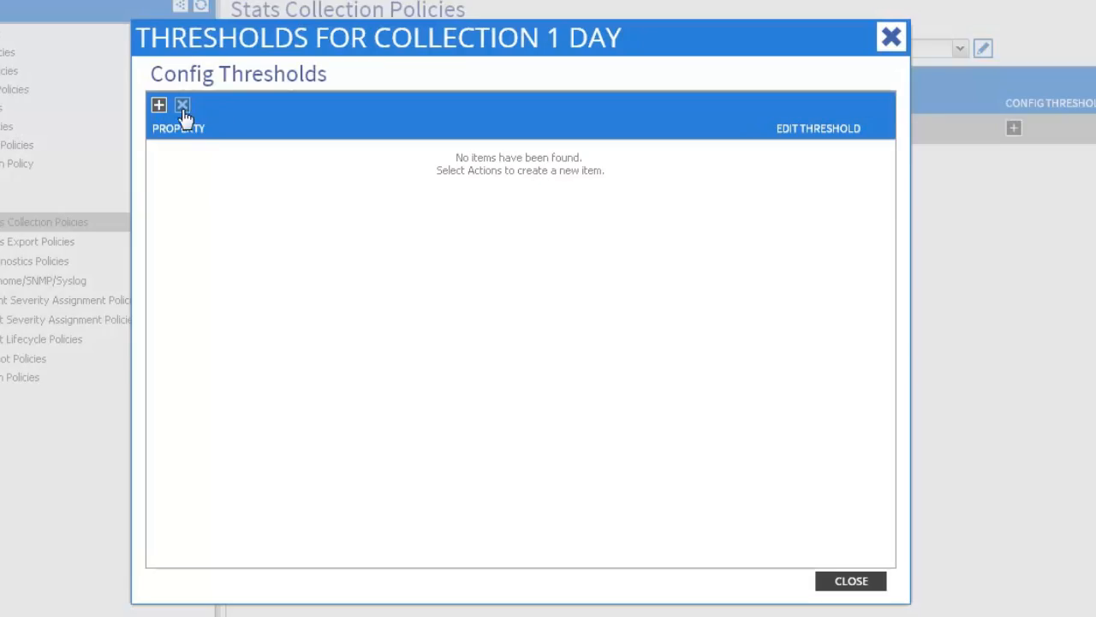
left_click(159, 105)
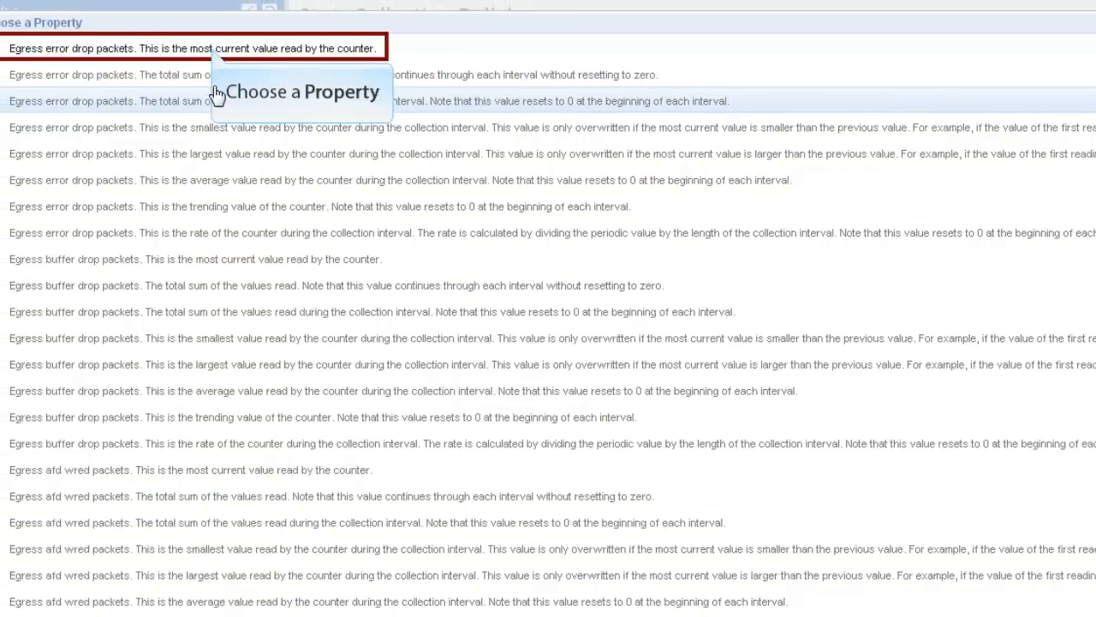
left_click(224, 49)
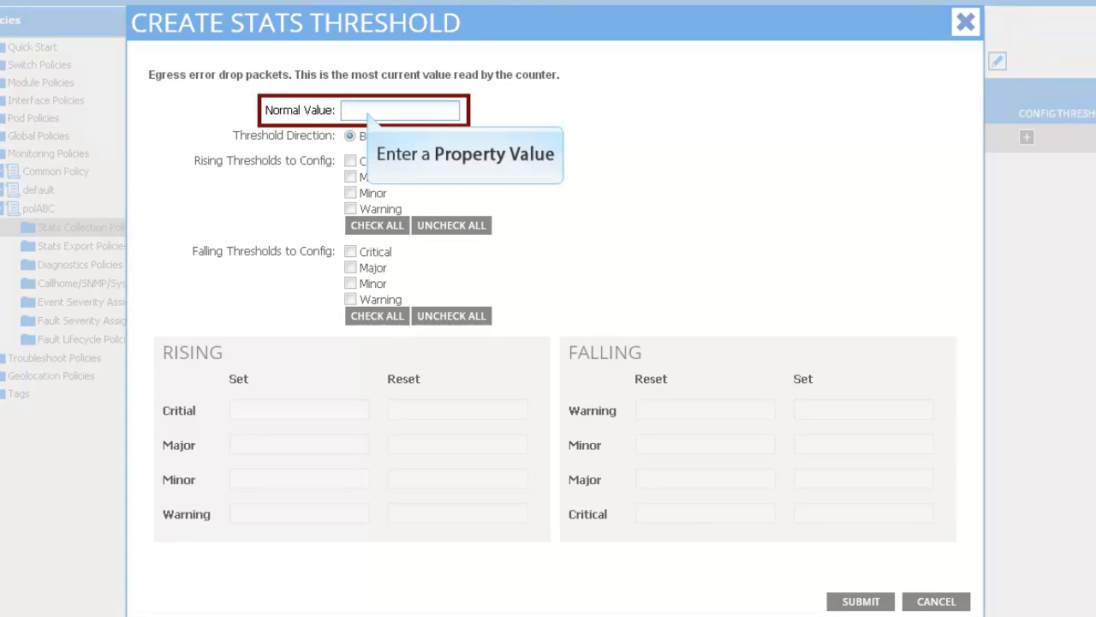
type(".00000")
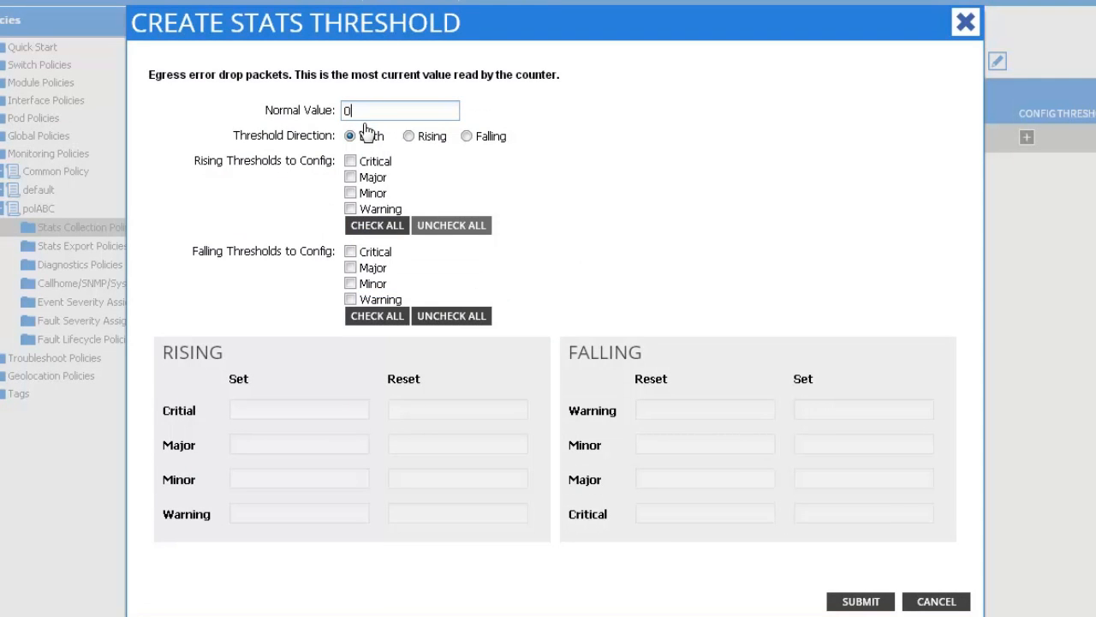
left_click(365, 230)
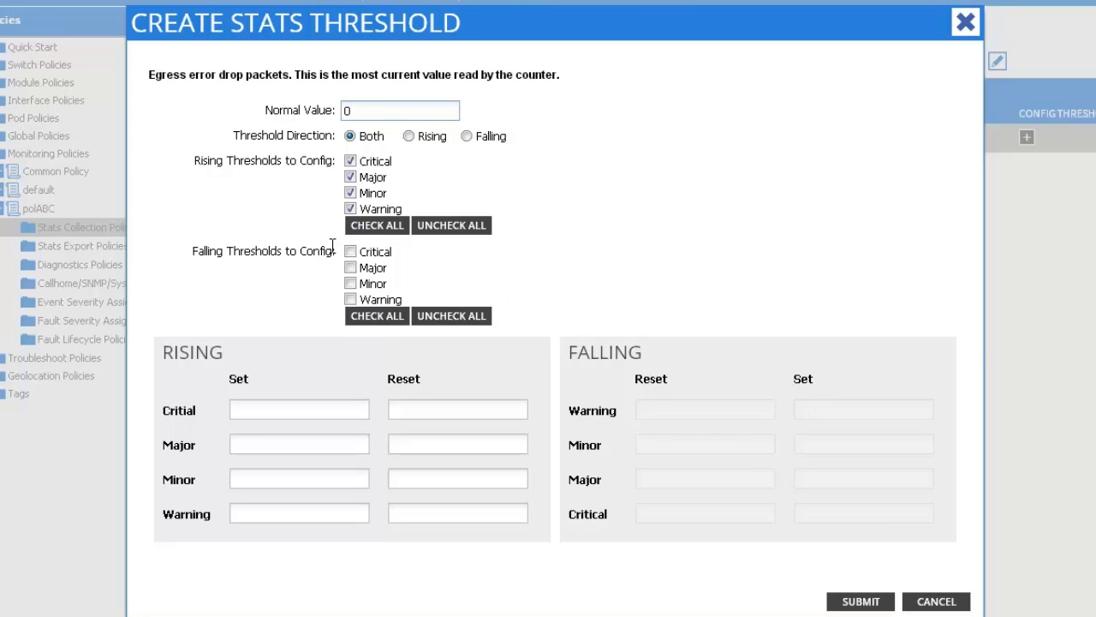
- Set the rising Critical threshold to 10000 with reset 9000, and the rising Major threshold to 5000 with reset 4900
left_click(307, 410)
type("10000")
key("Tab")
type("9000")
key("Tab")
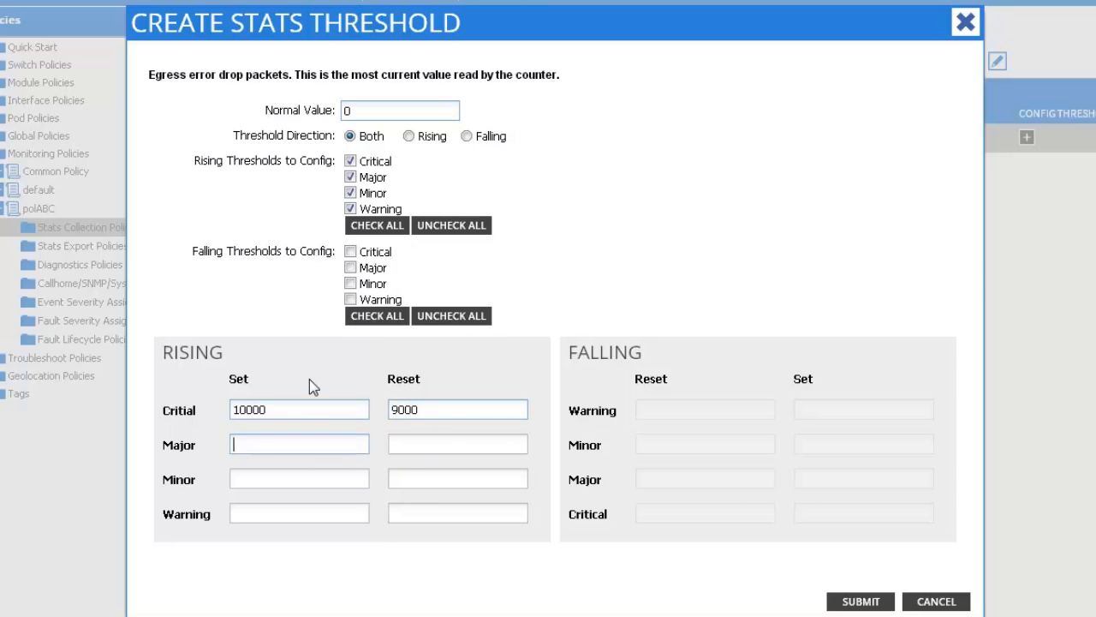
type("5000")
key("Tab")
type("4900")
key("Tab")
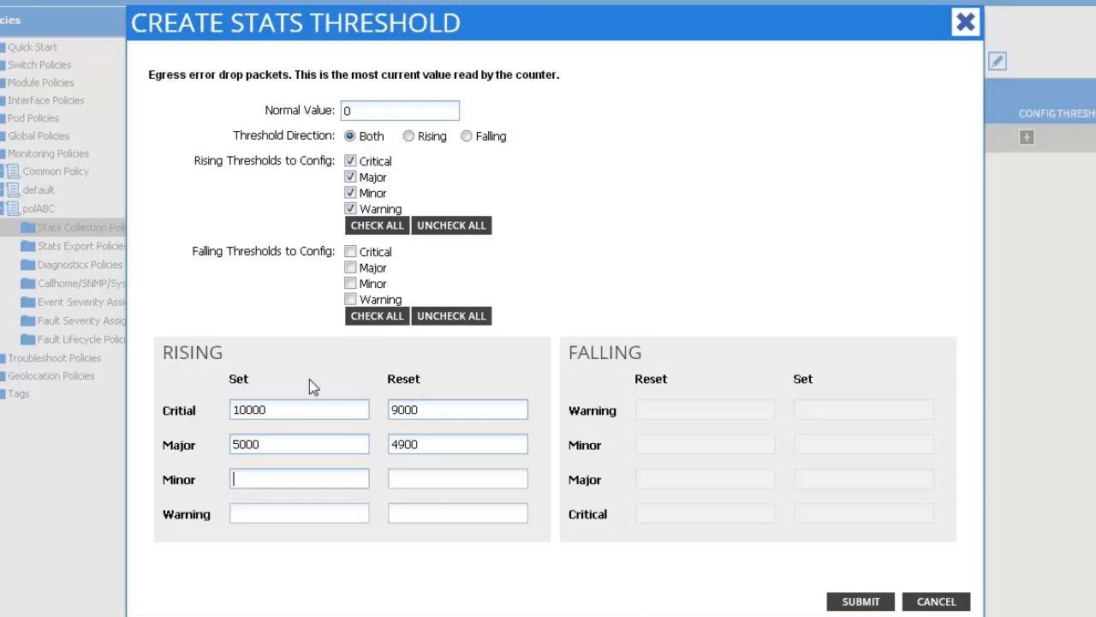
- Set the rising Minor threshold to 500 with reset 490 and Warning to 10 with reset 9, and save the threshold
type("500")
key("Tab")
type("490")
key("Tab")
type("10")
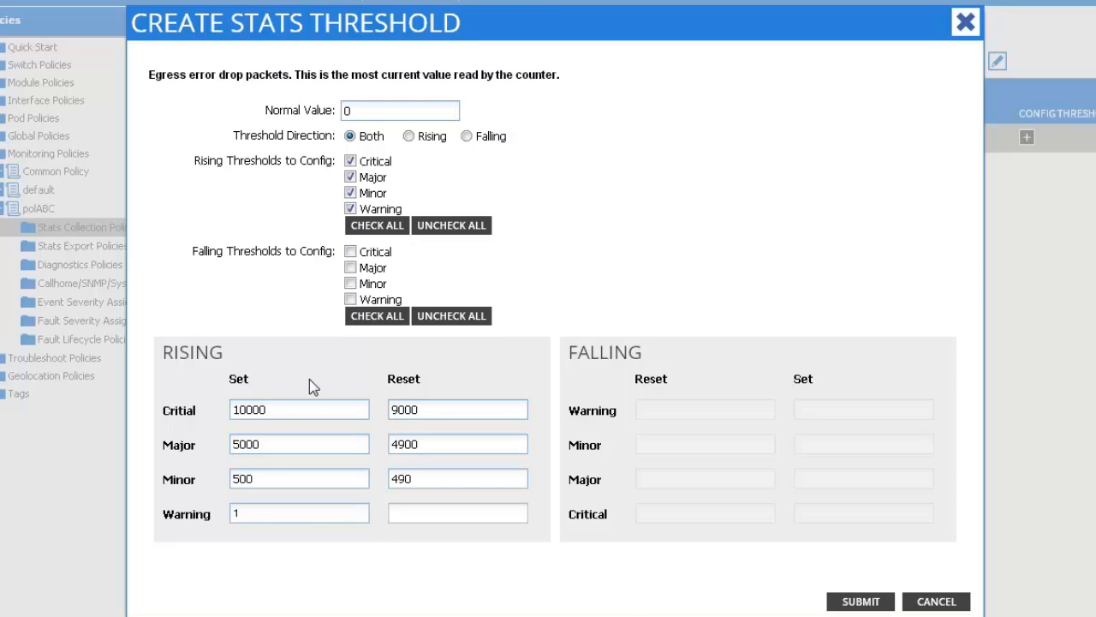
key("Tab")
type("9")
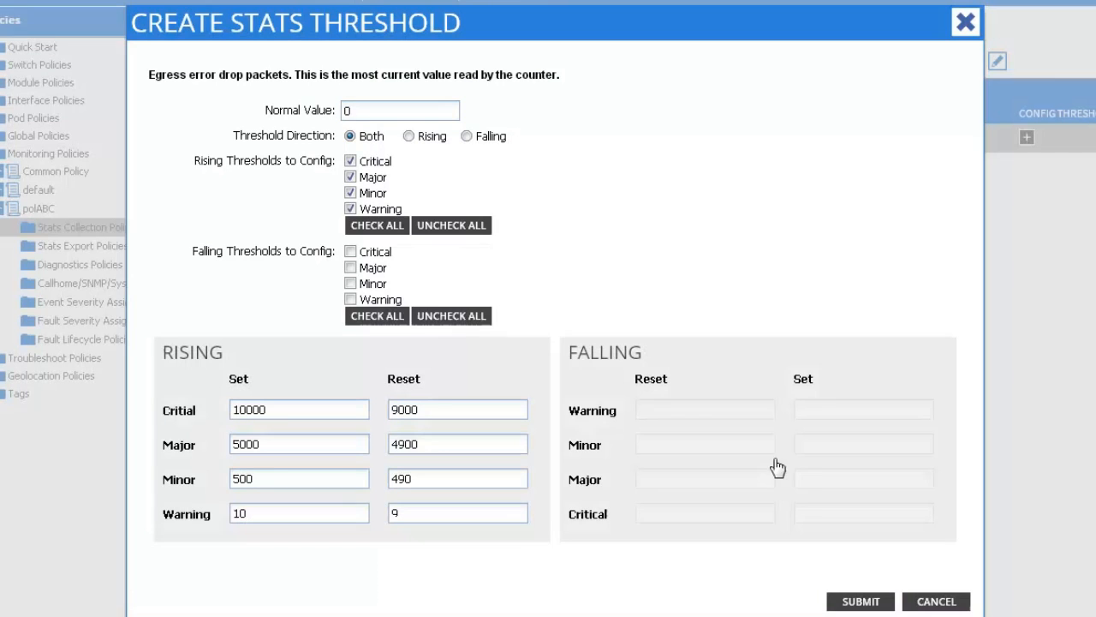
left_click(863, 602)
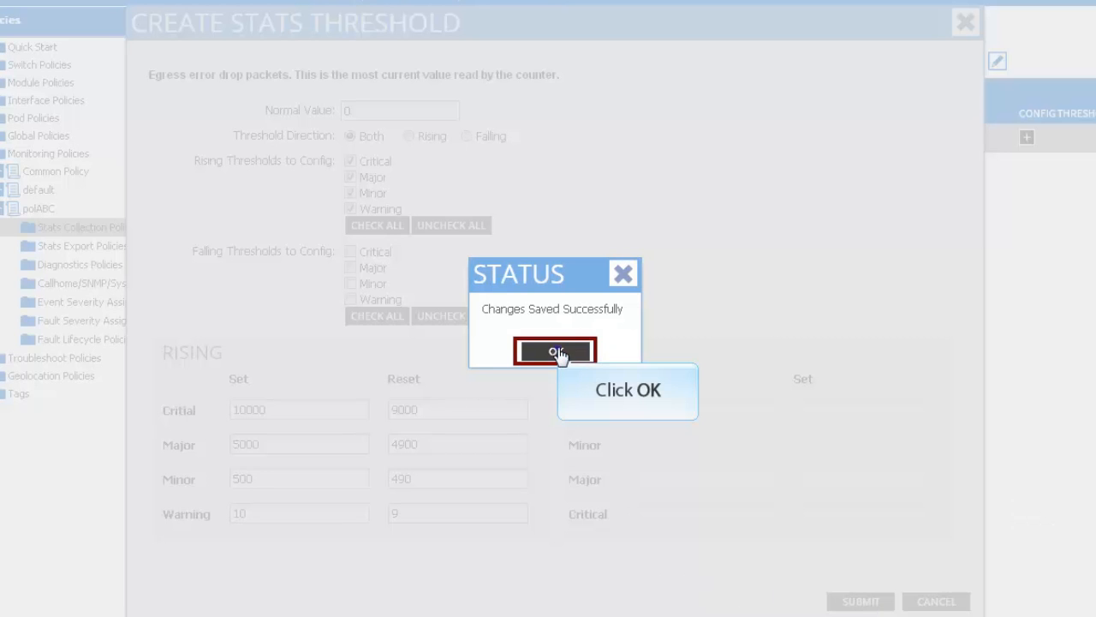
left_click(559, 352)
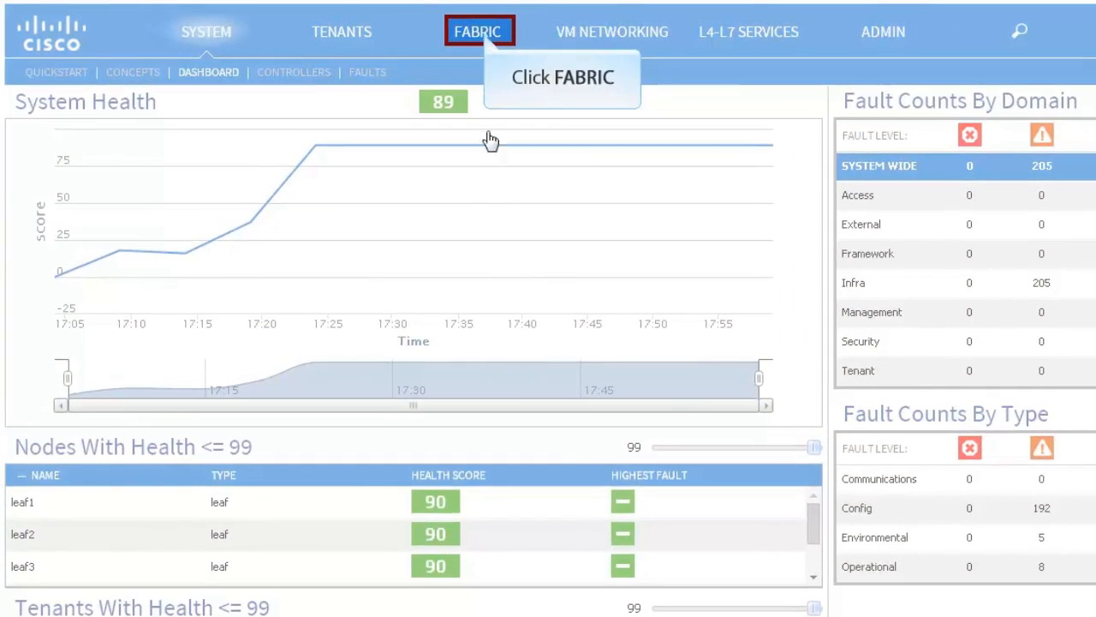
- Go to the fabric policies and expand the polABC policy under Monitoring Policies
left_click(428, 35)
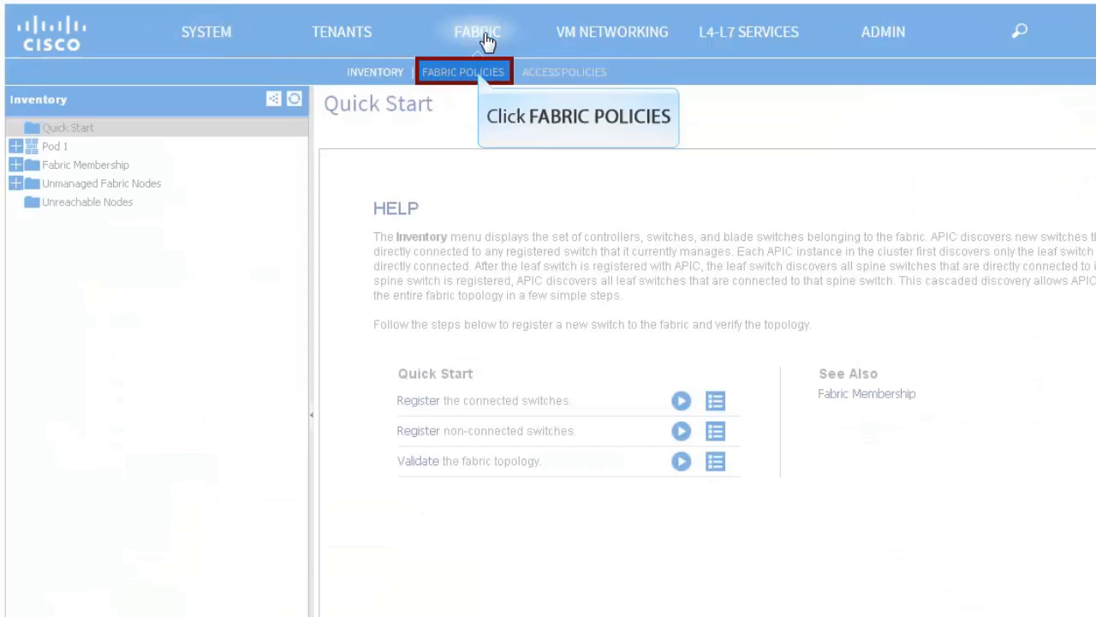
left_click(481, 76)
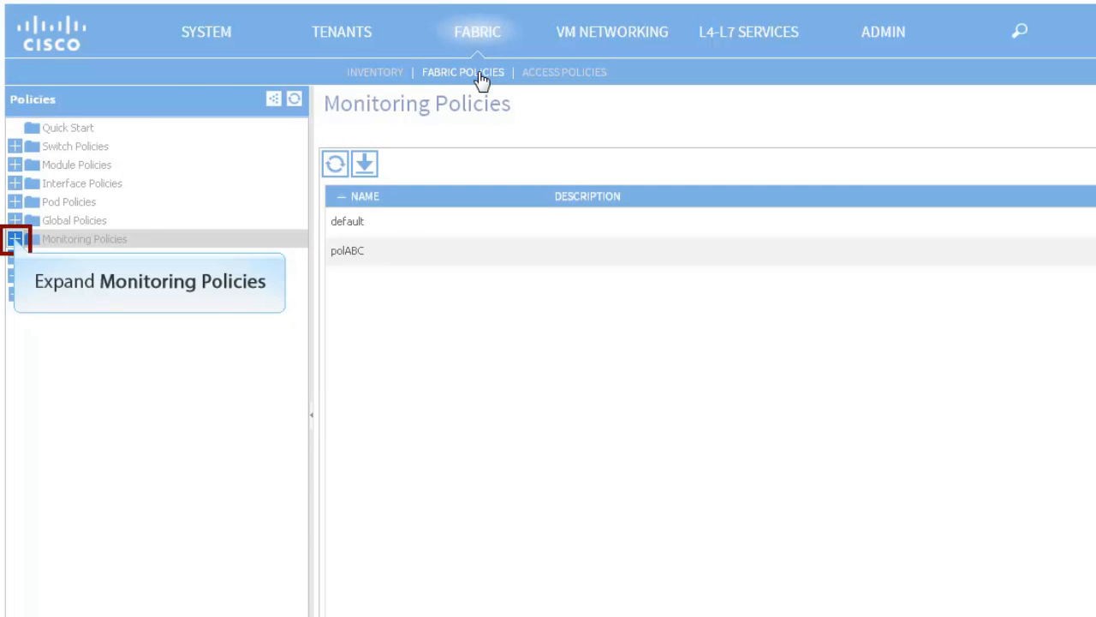
left_click(15, 239)
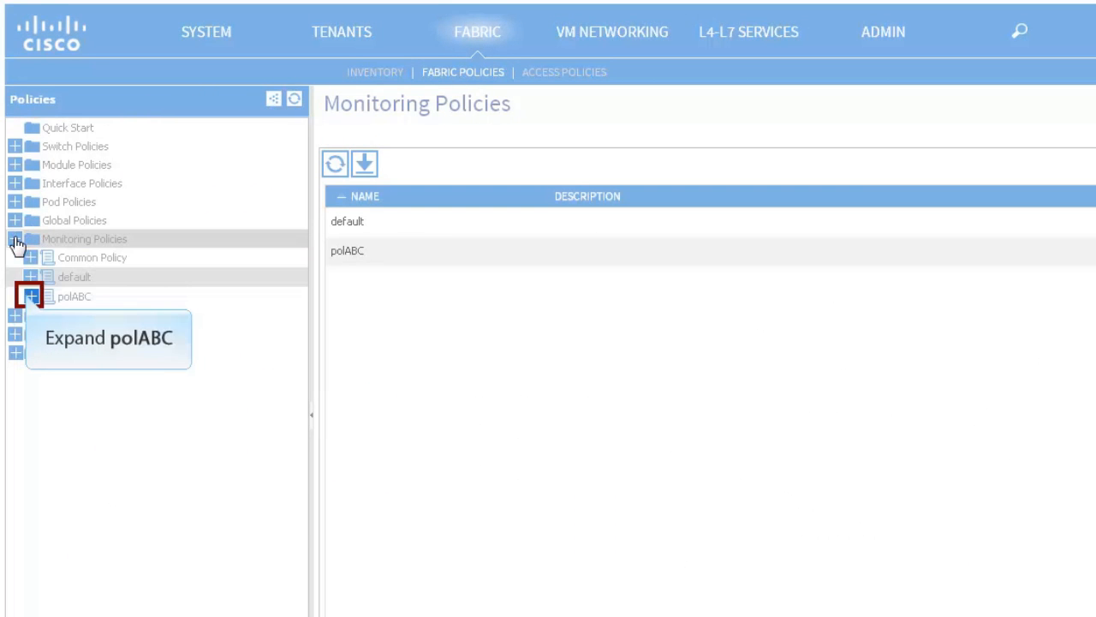
left_click(30, 295)
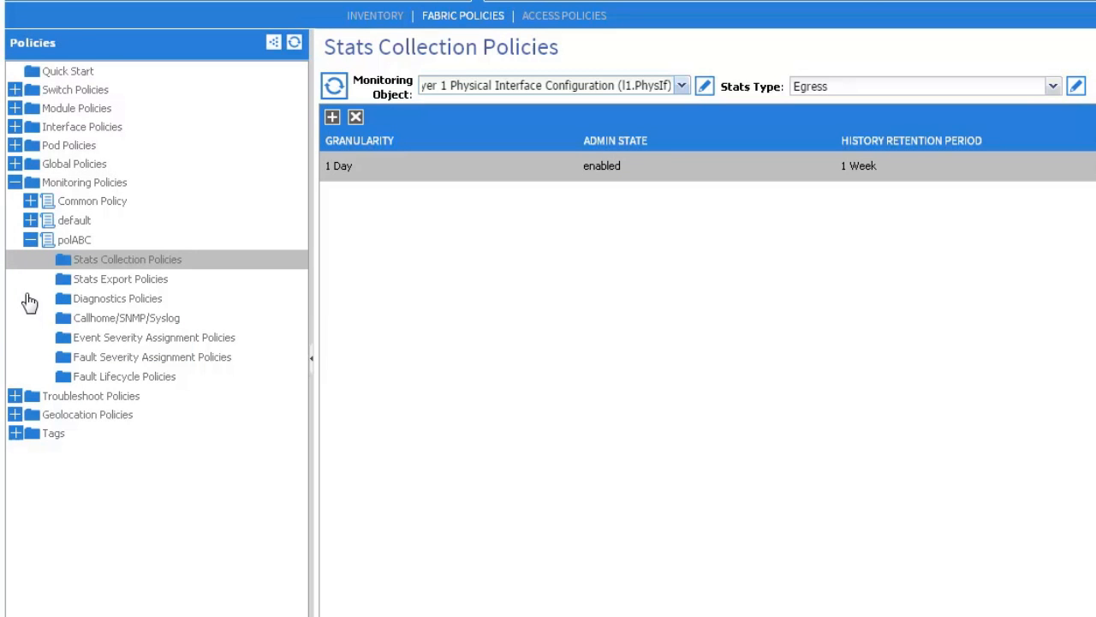
- Show polABC's stats export policies for monitoring object Layer 1 Physical Interface Configuration (l1.PhysIf) and stats type Egress
left_click(147, 281)
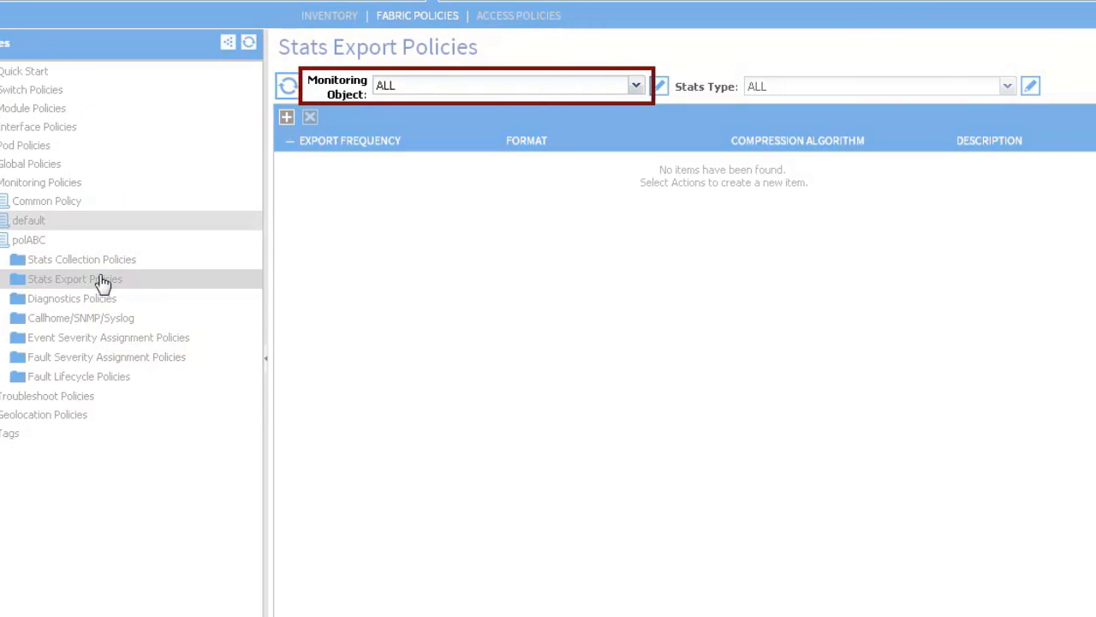
left_click(529, 86)
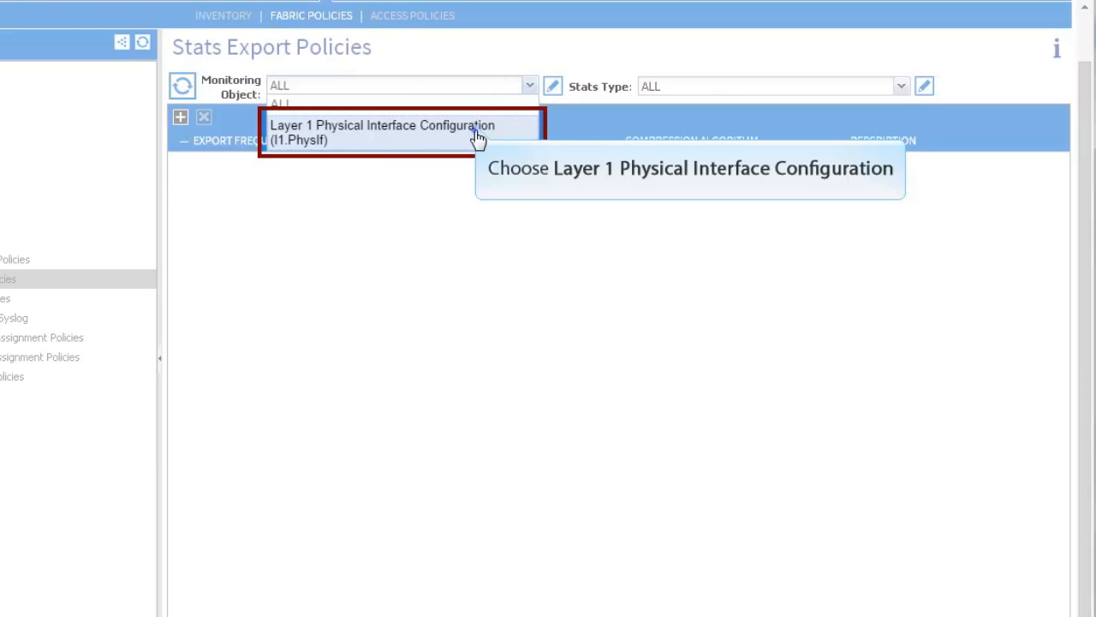
left_click(477, 140)
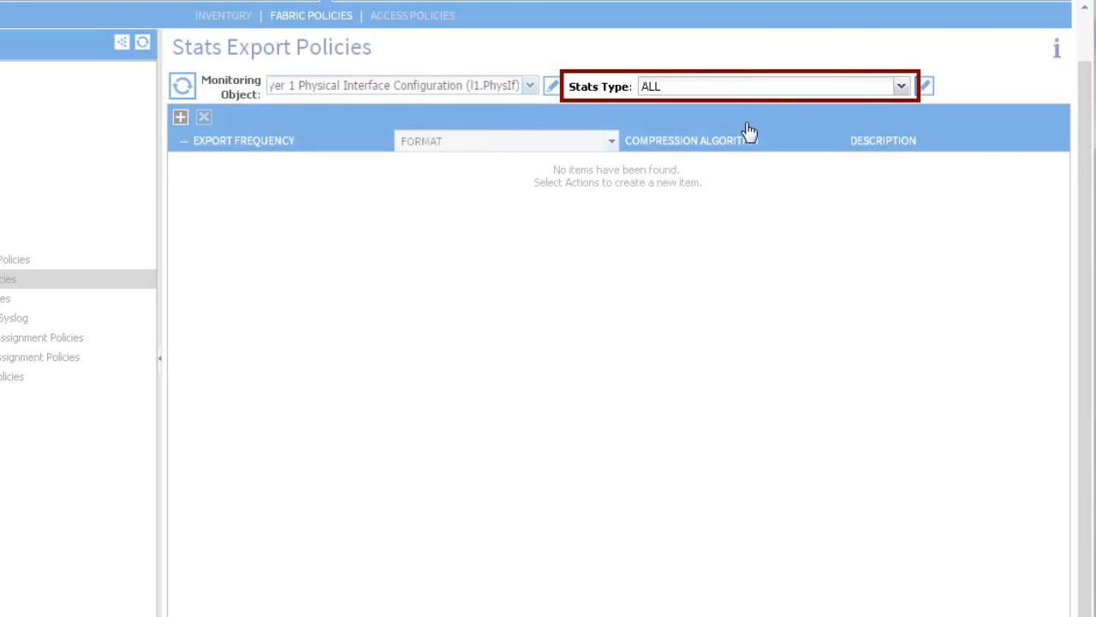
left_click(901, 88)
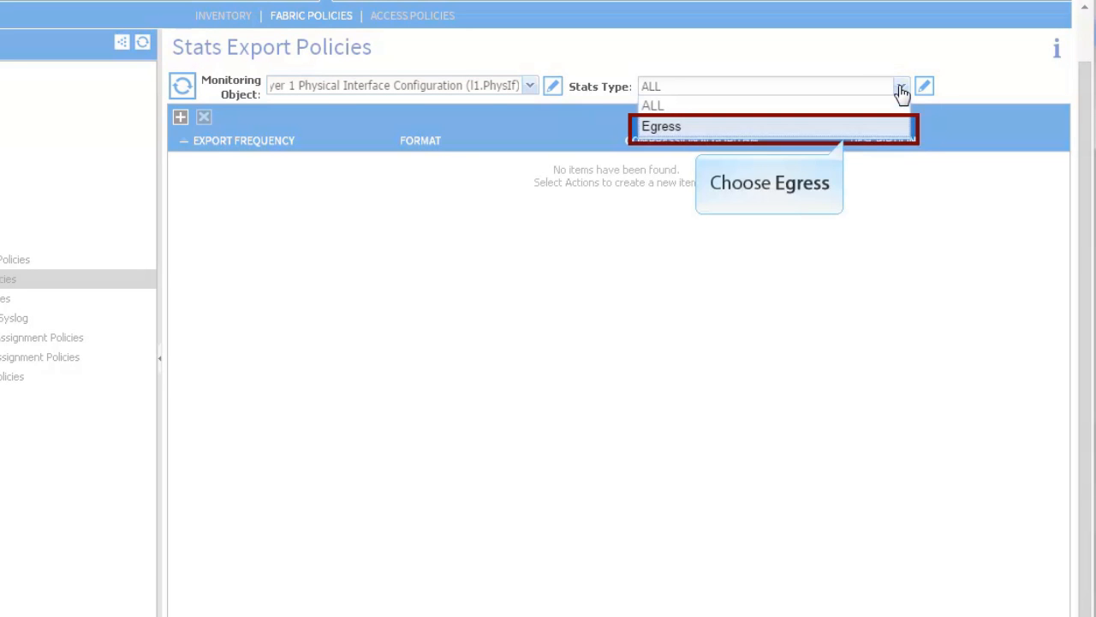
left_click(846, 137)
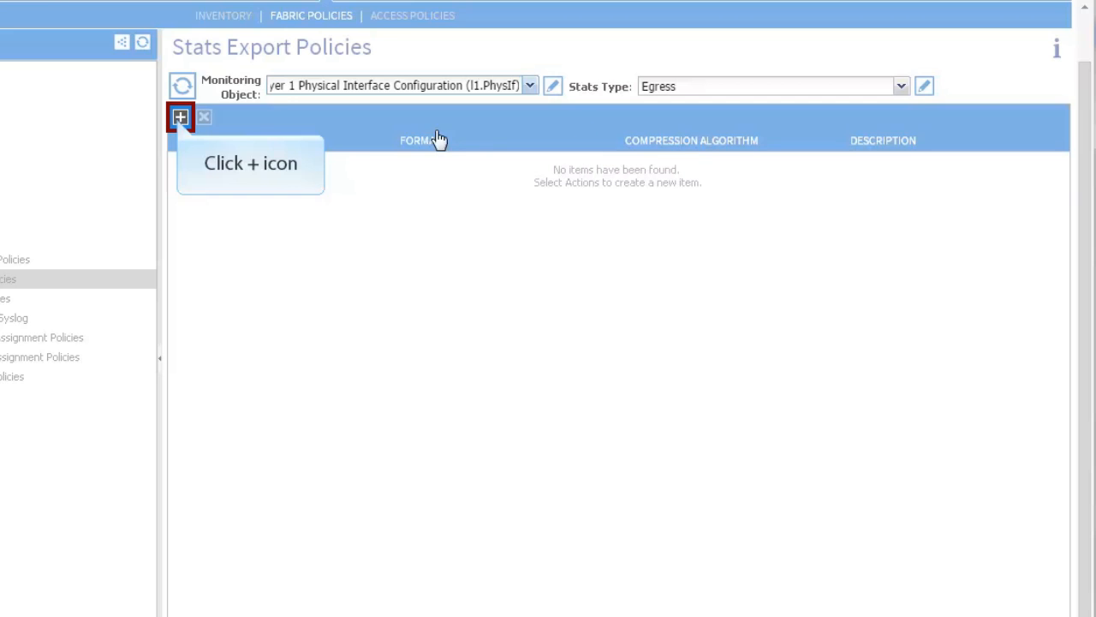
- Start a new stats export policy and choose json as its format
left_click(180, 117)
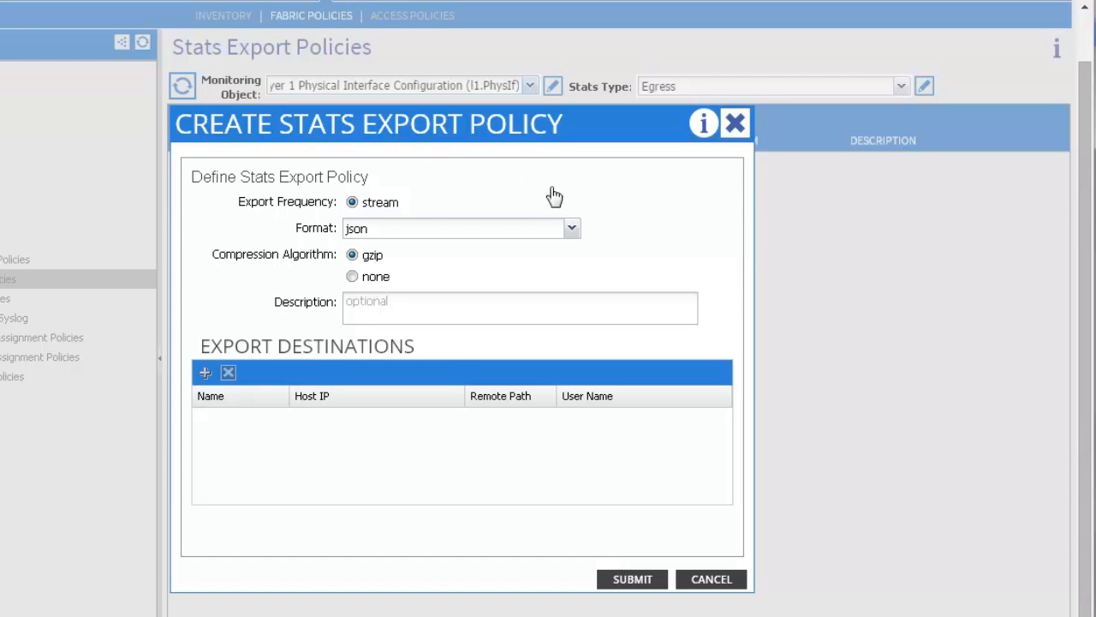
left_click(571, 228)
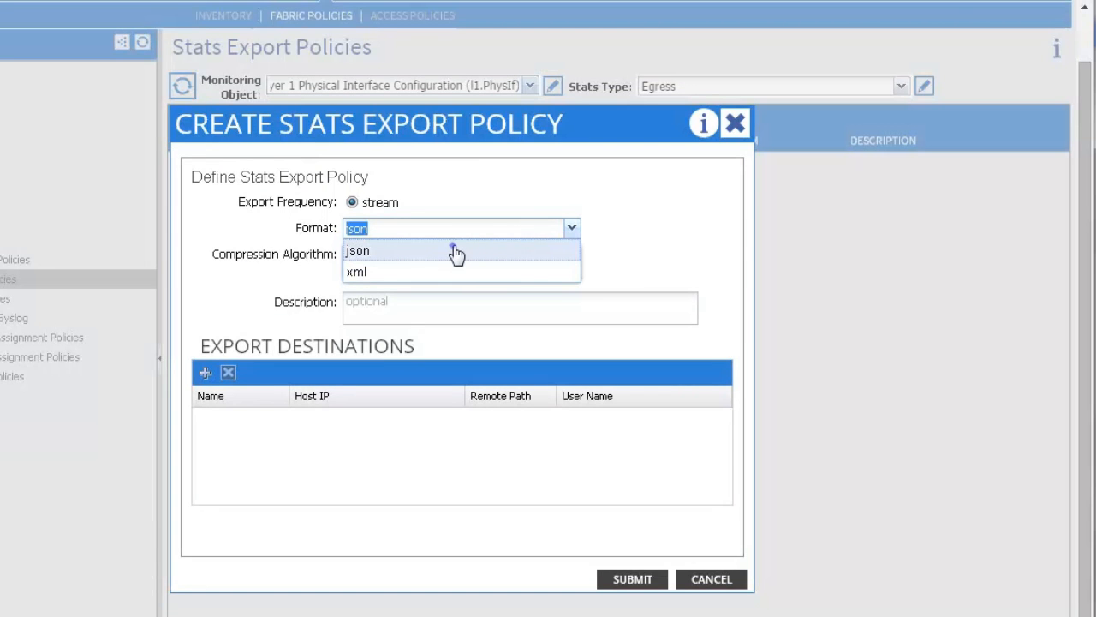
left_click(454, 251)
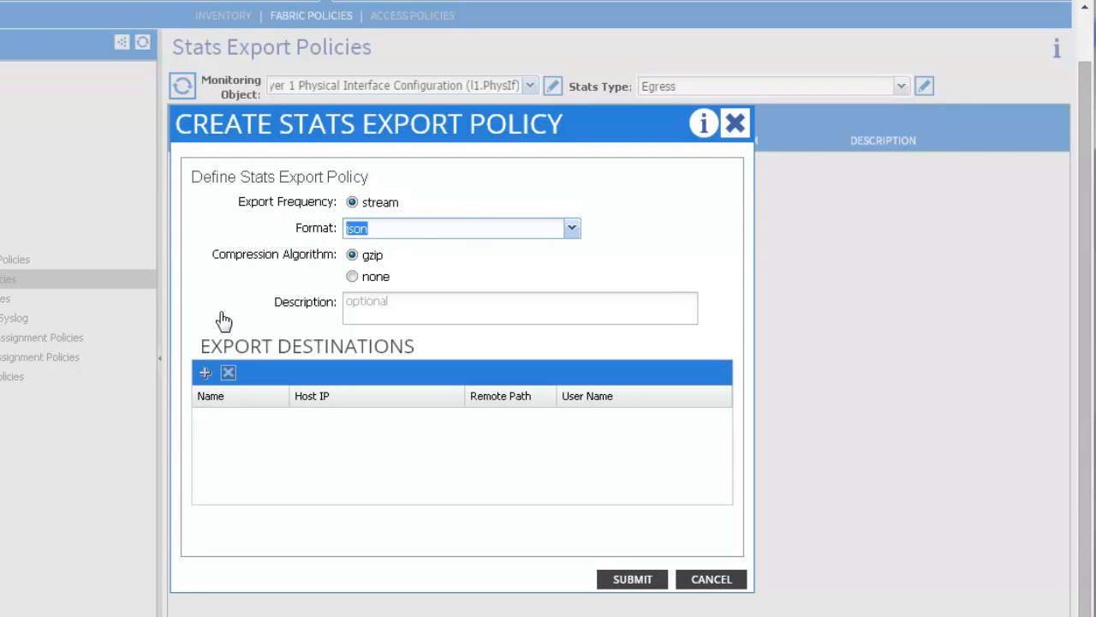
- Add an export destination named ftp1 with protocol ftp, host IP 1.2.3.4 and remote path ~/stats_export/
left_click(205, 369)
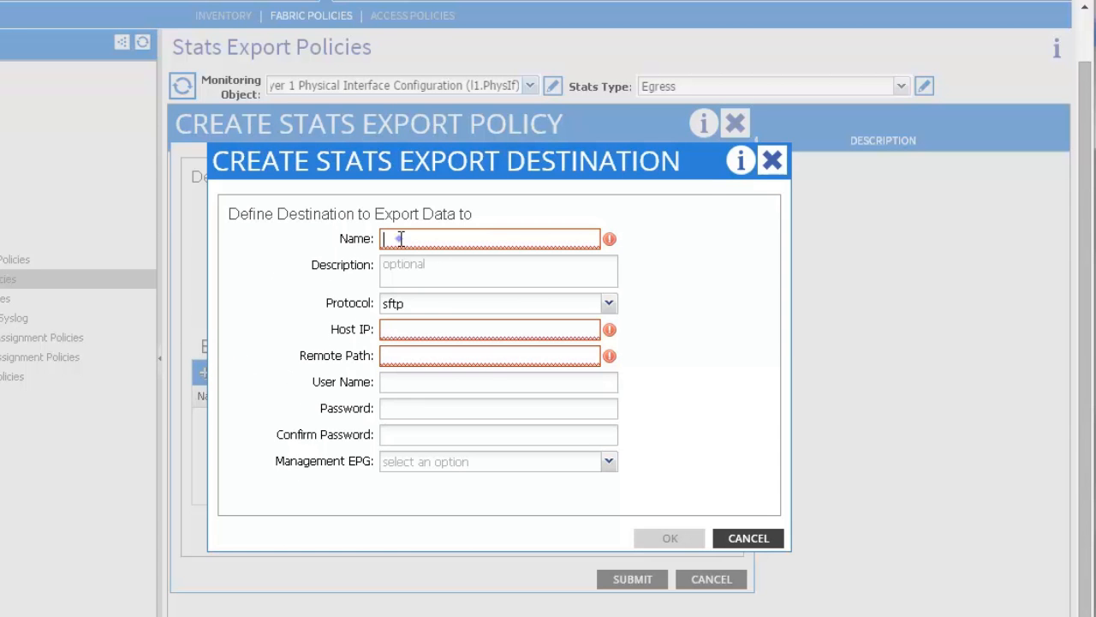
type("f")
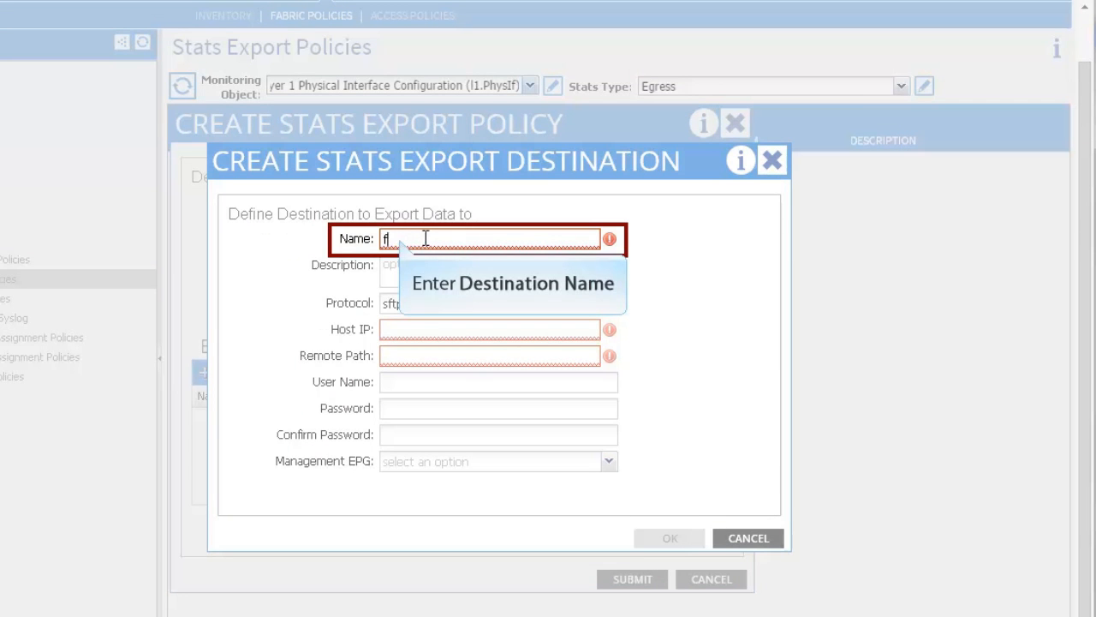
type("tp1")
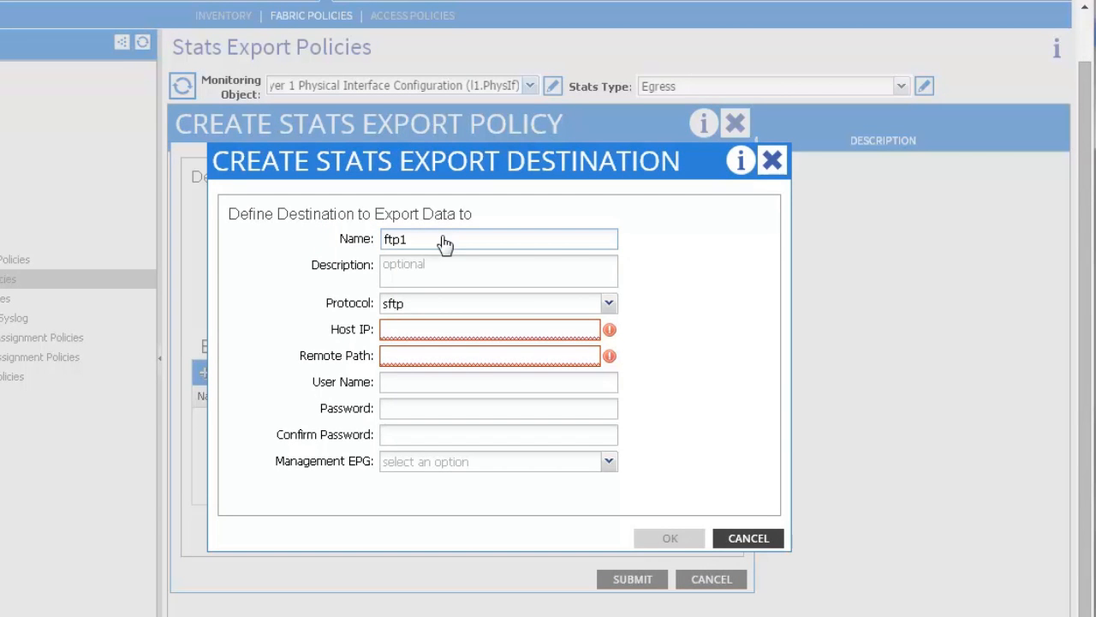
left_click(609, 305)
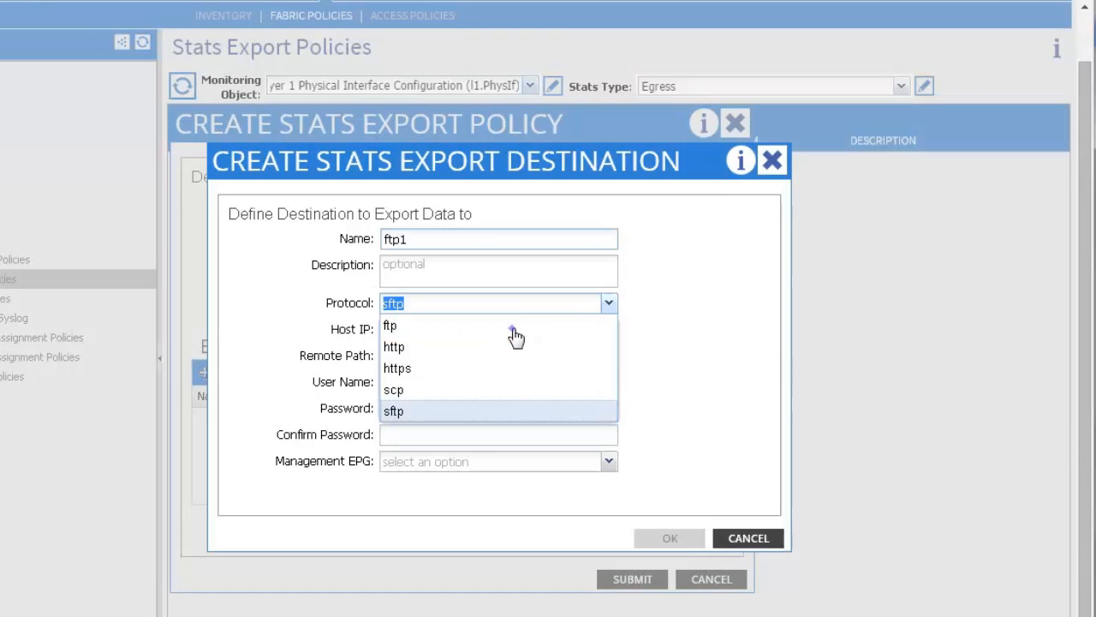
left_click(513, 326)
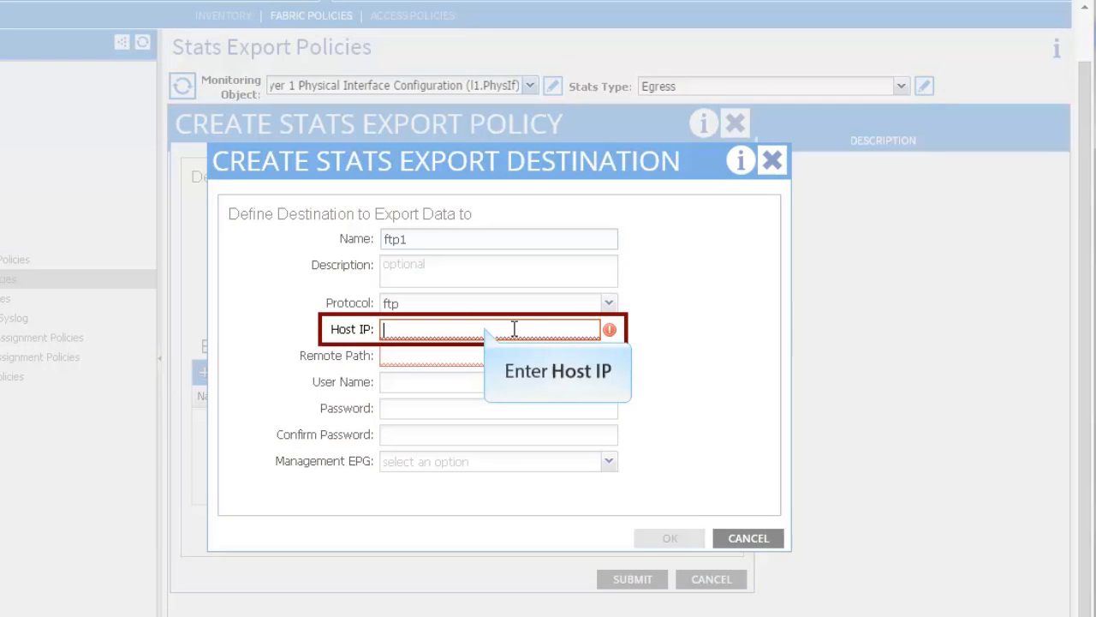
type("1.2.3.4")
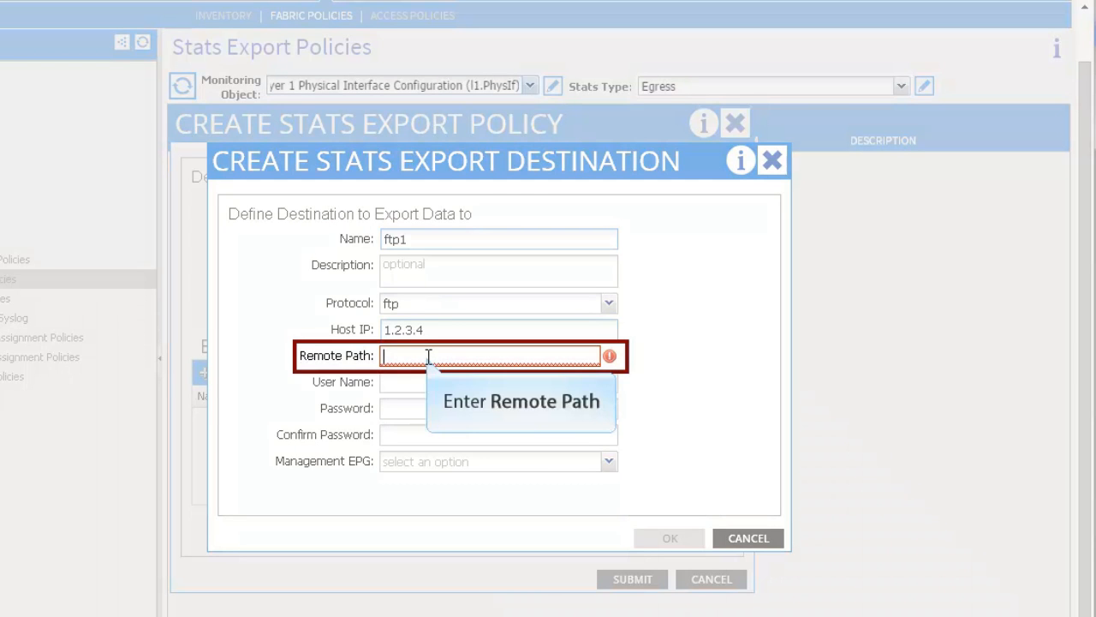
type("~/statsex")
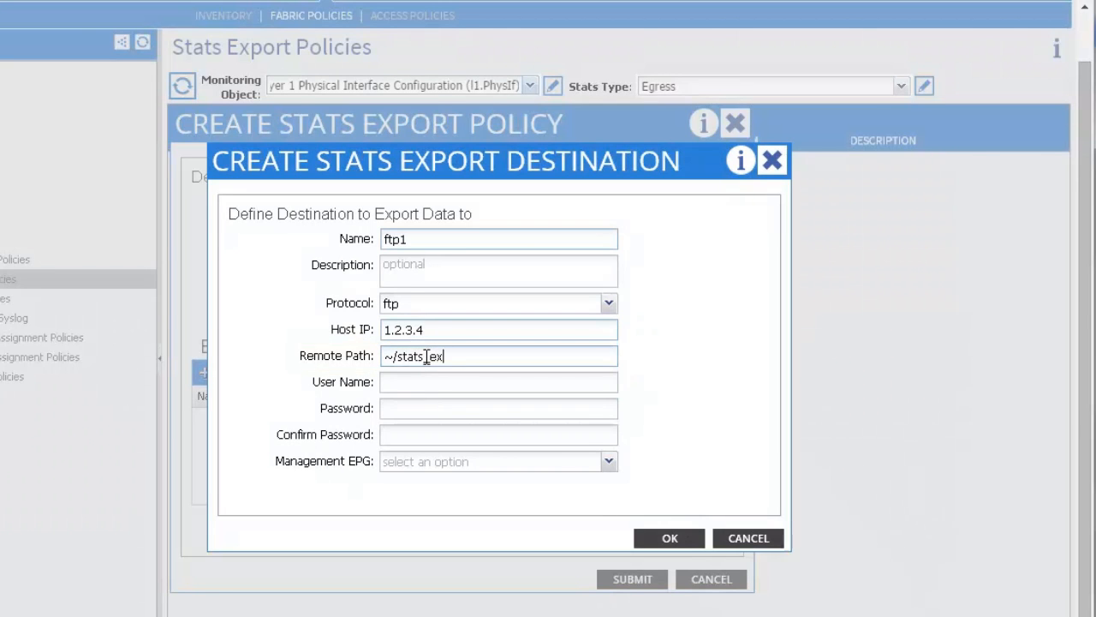
type("s_export/")
- Enter the export destination's user name, then its password and the matching password confirmation
key("Tab")
type("user123")
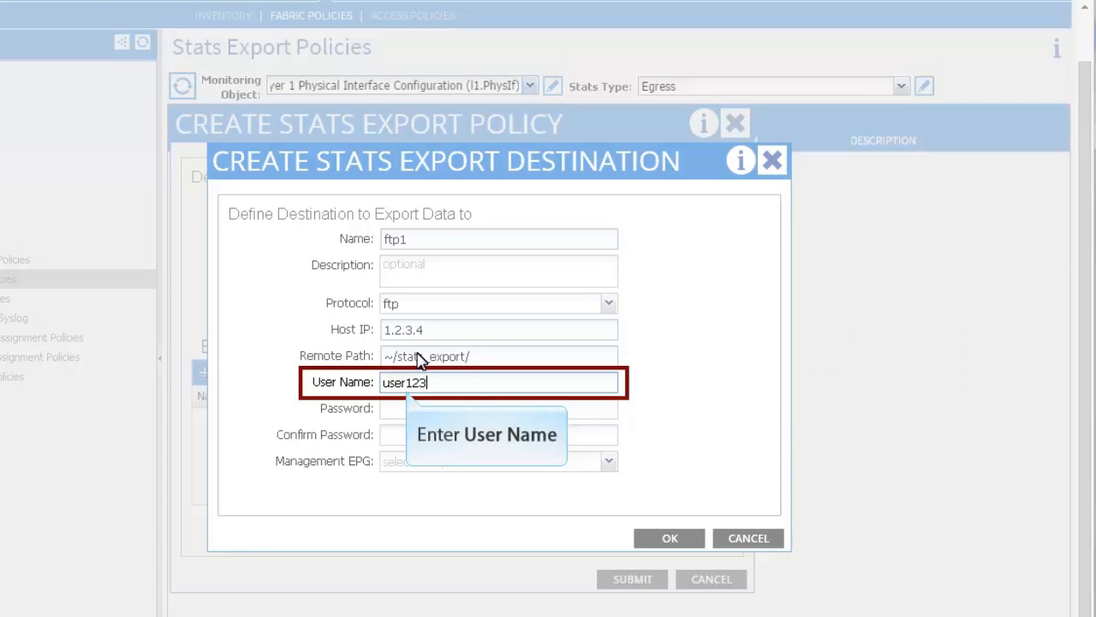
type("4")
key("Tab")
type("••••")
key("Tab")
type("•")
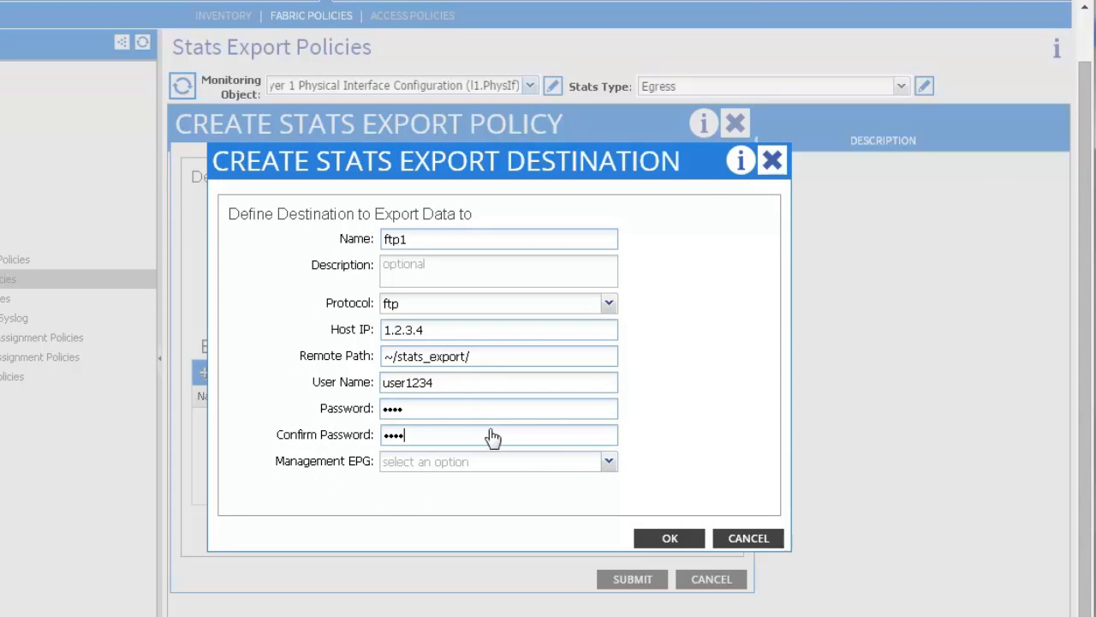
- Set the destination's management EPG to default (In-Band), save the destination and submit the stats export policy
left_click(501, 462)
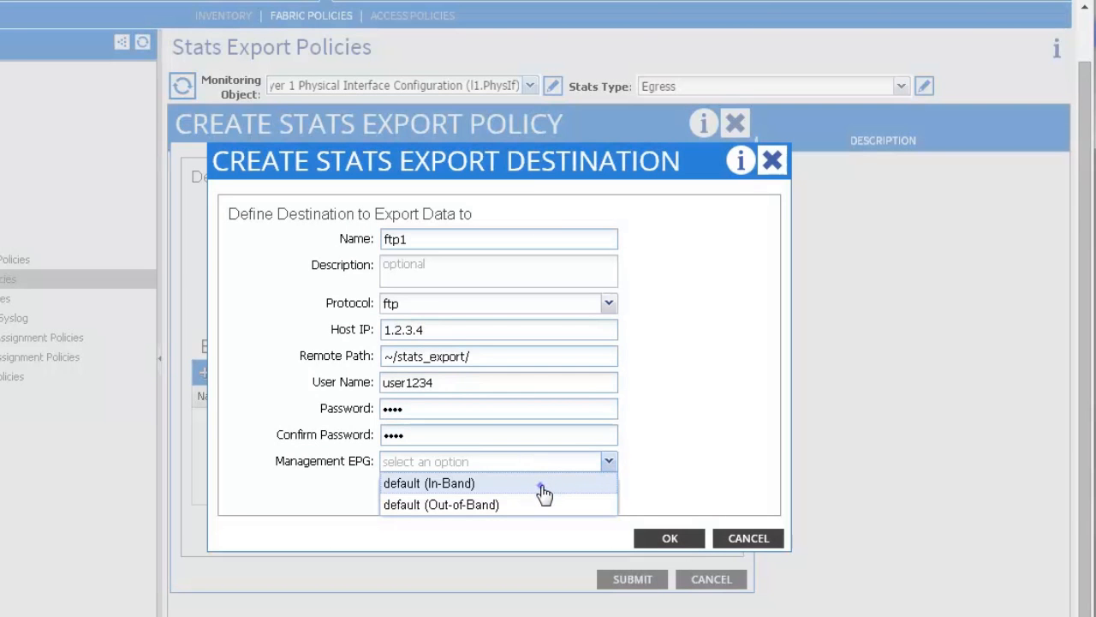
left_click(543, 485)
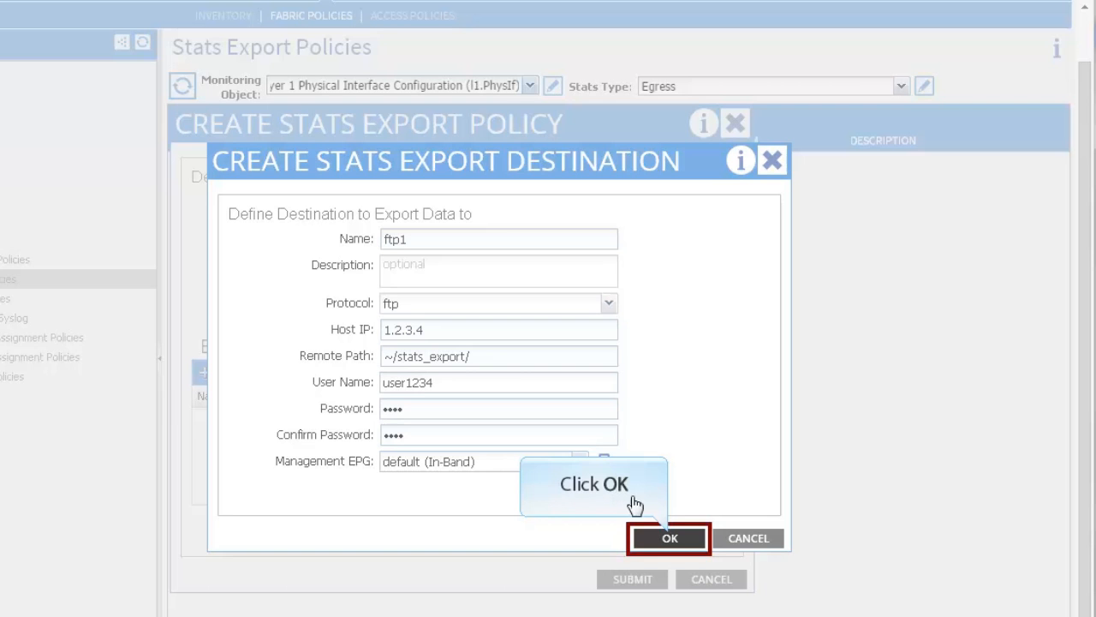
left_click(669, 540)
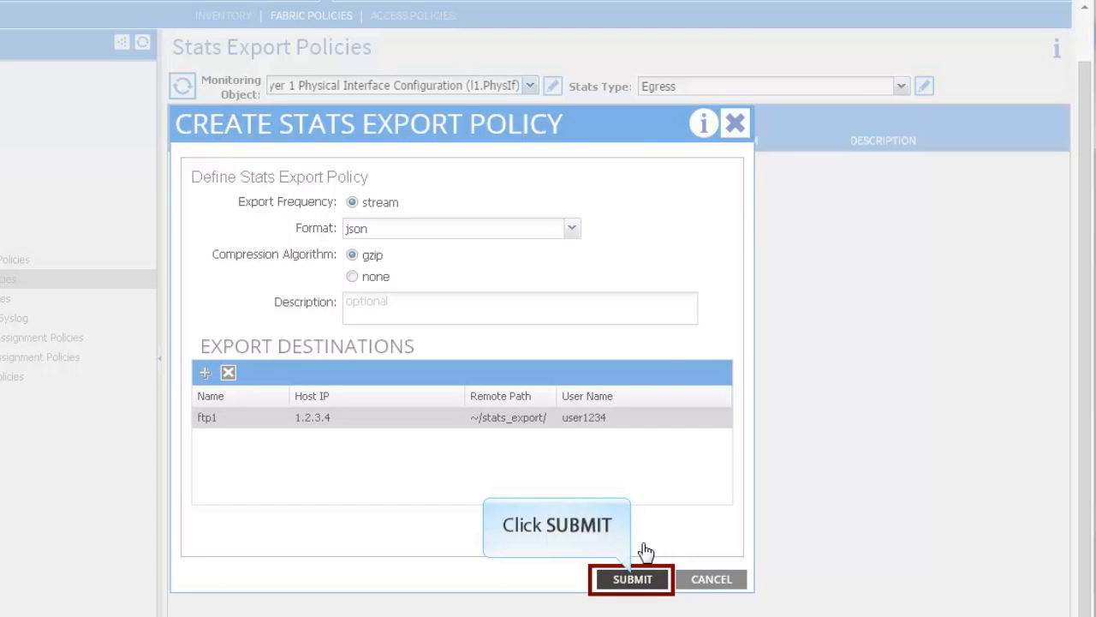
left_click(631, 579)
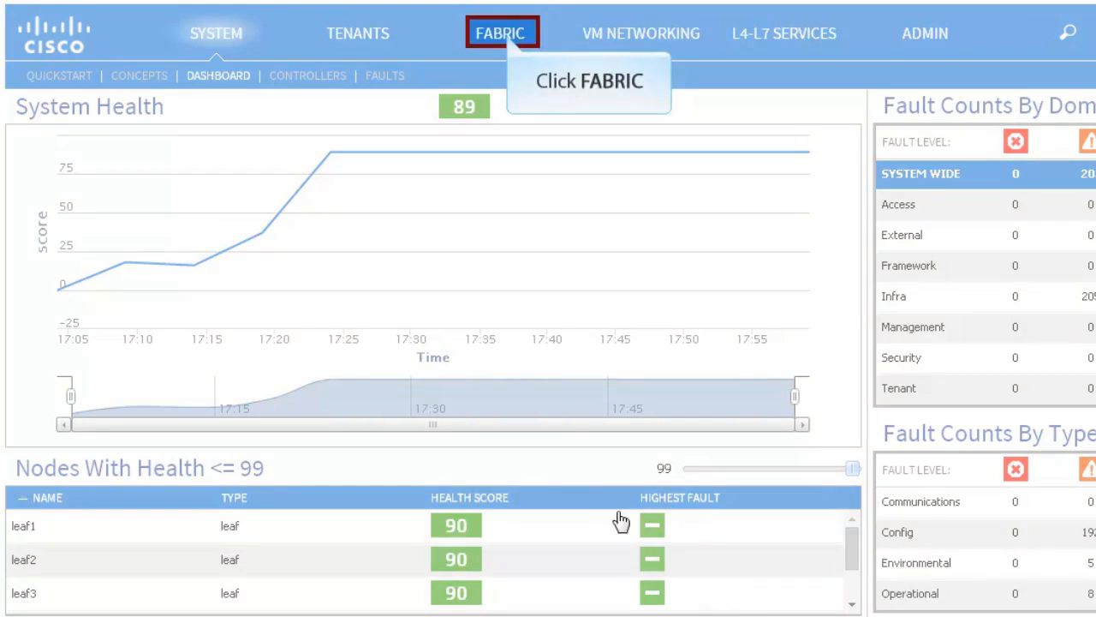
- Under the fabric's interface policies, create a leaf fabric port policy group named Leaf1 with monitoring policy polABC
left_click(506, 36)
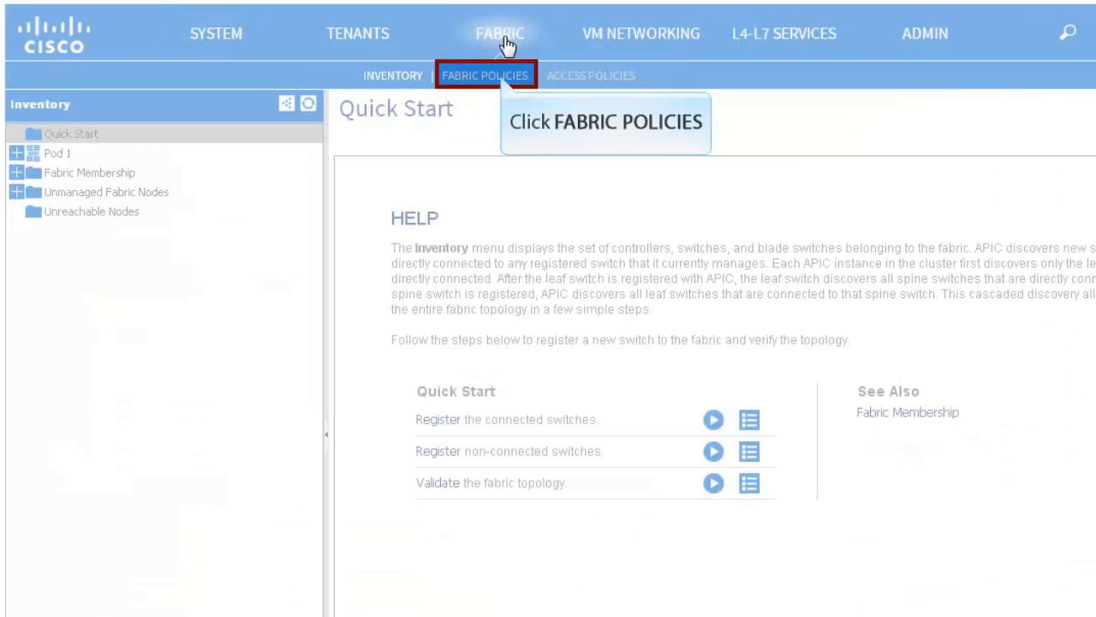
left_click(502, 77)
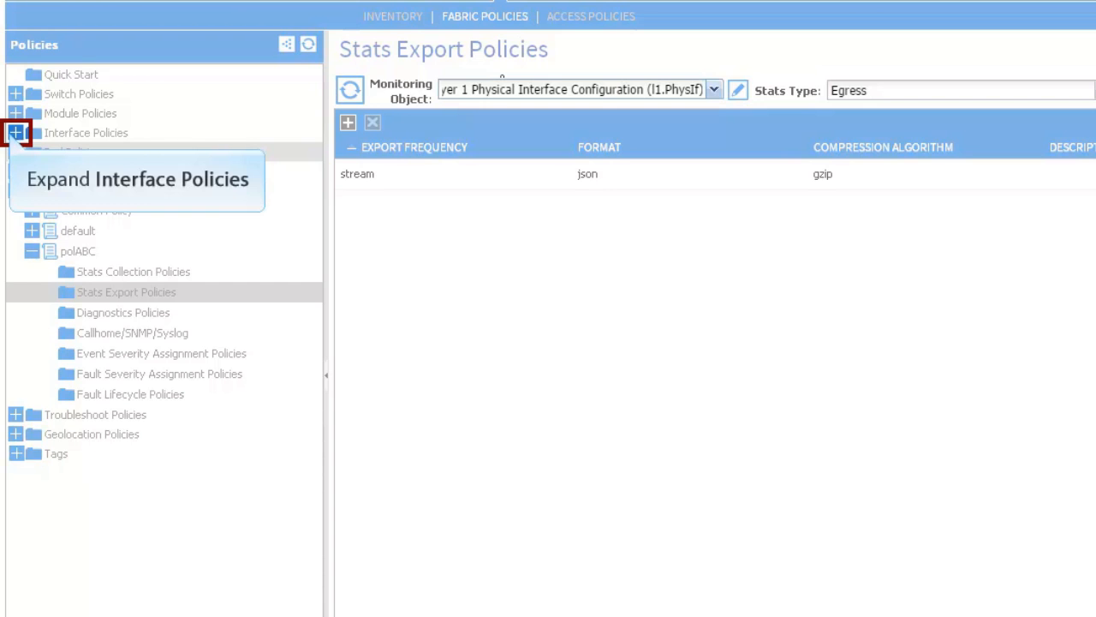
left_click(15, 134)
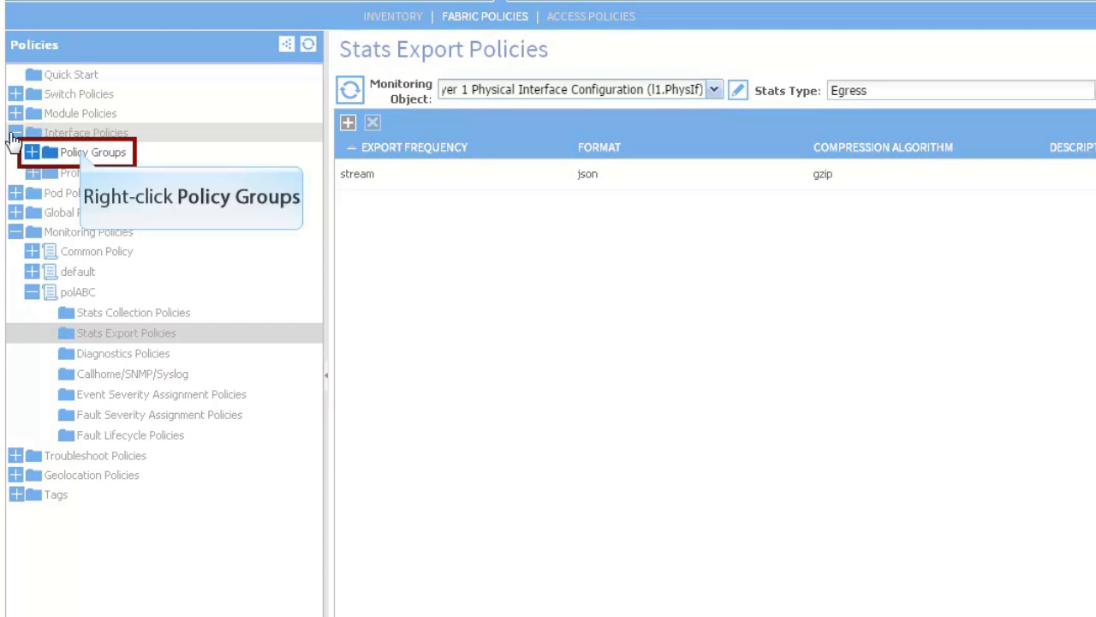
right_click(82, 157)
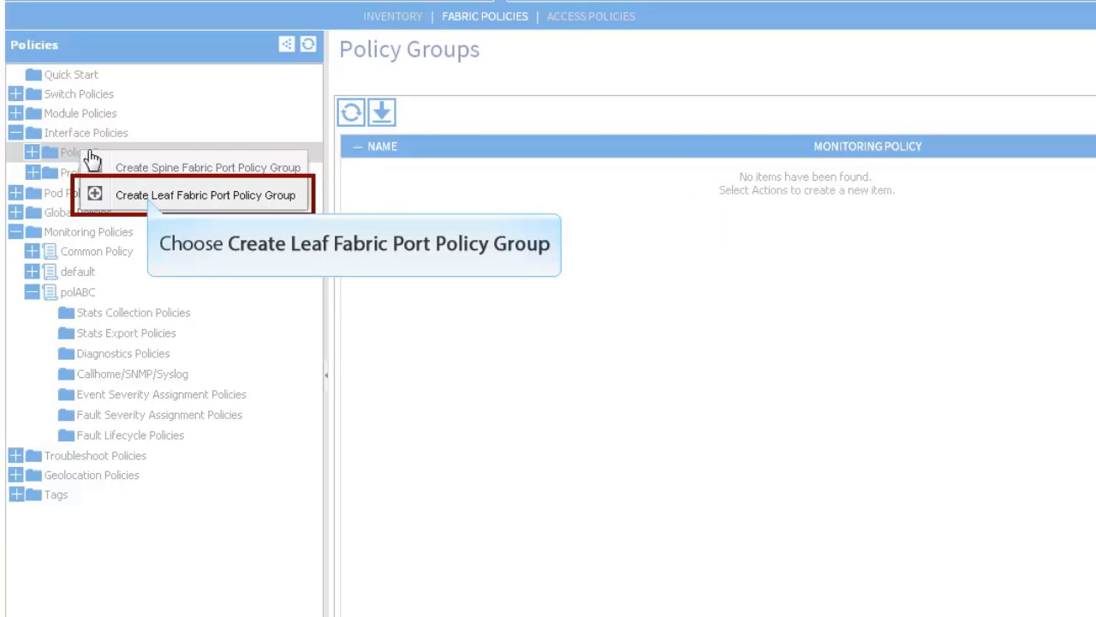
left_click(147, 197)
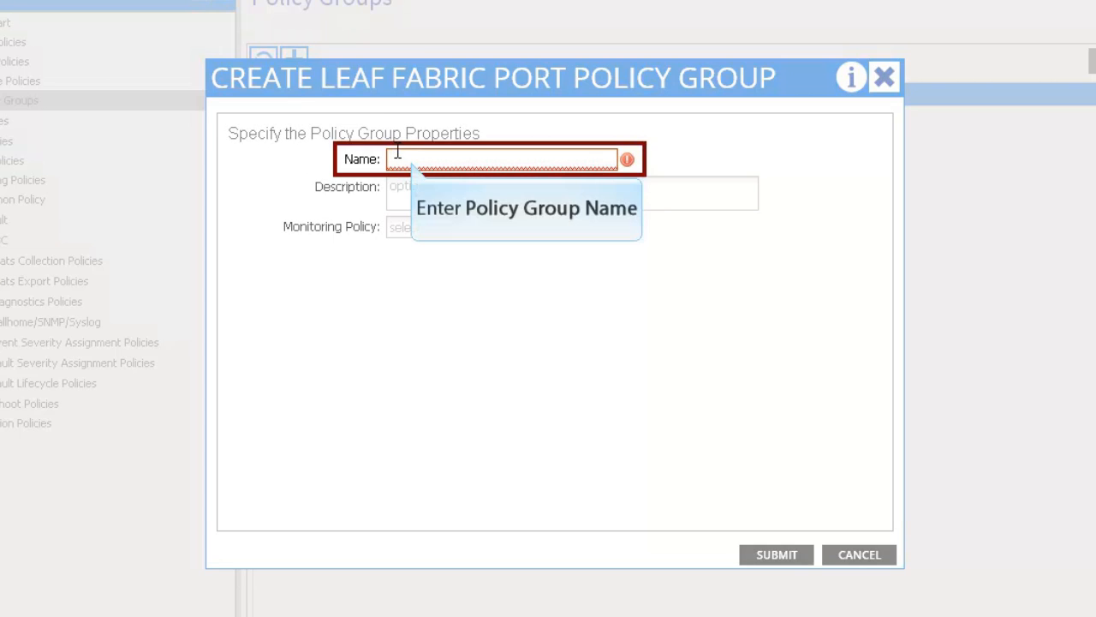
type("Leaf1")
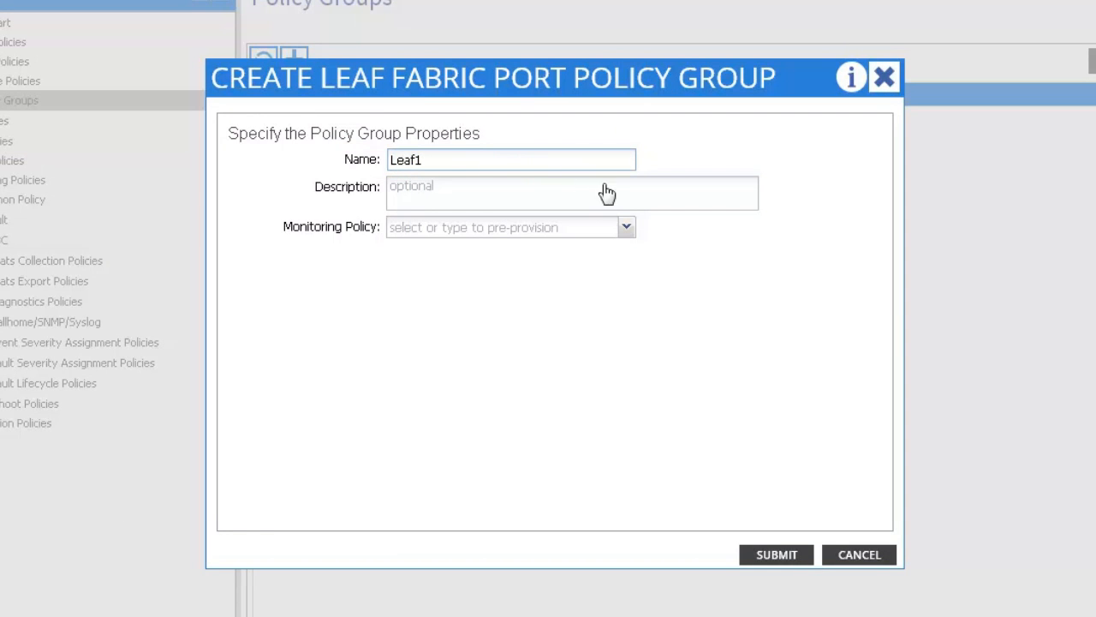
left_click(628, 228)
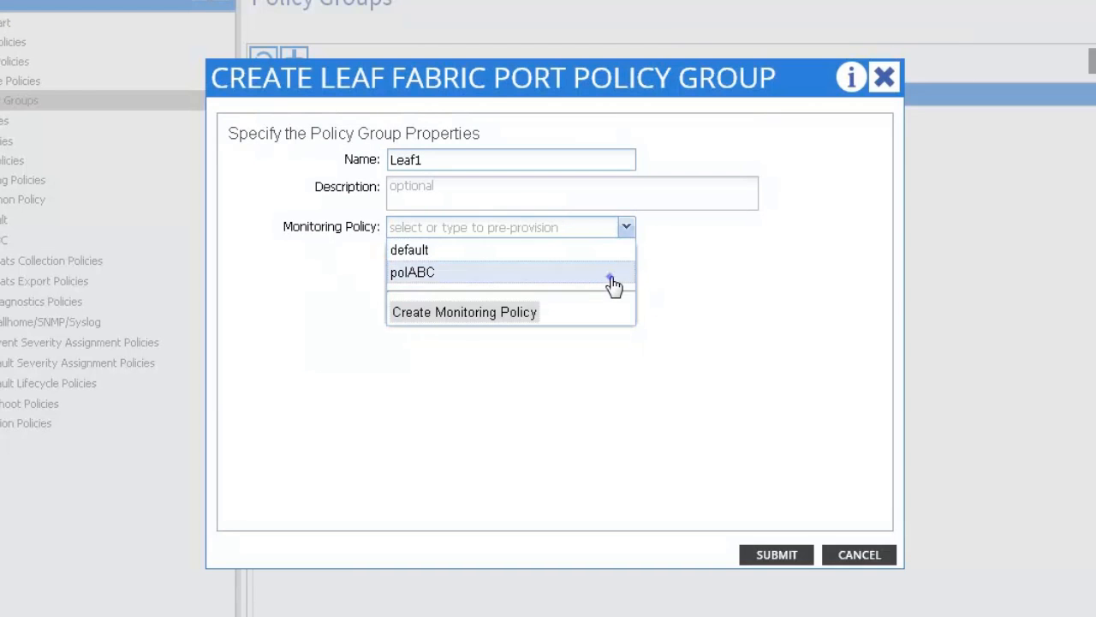
left_click(611, 279)
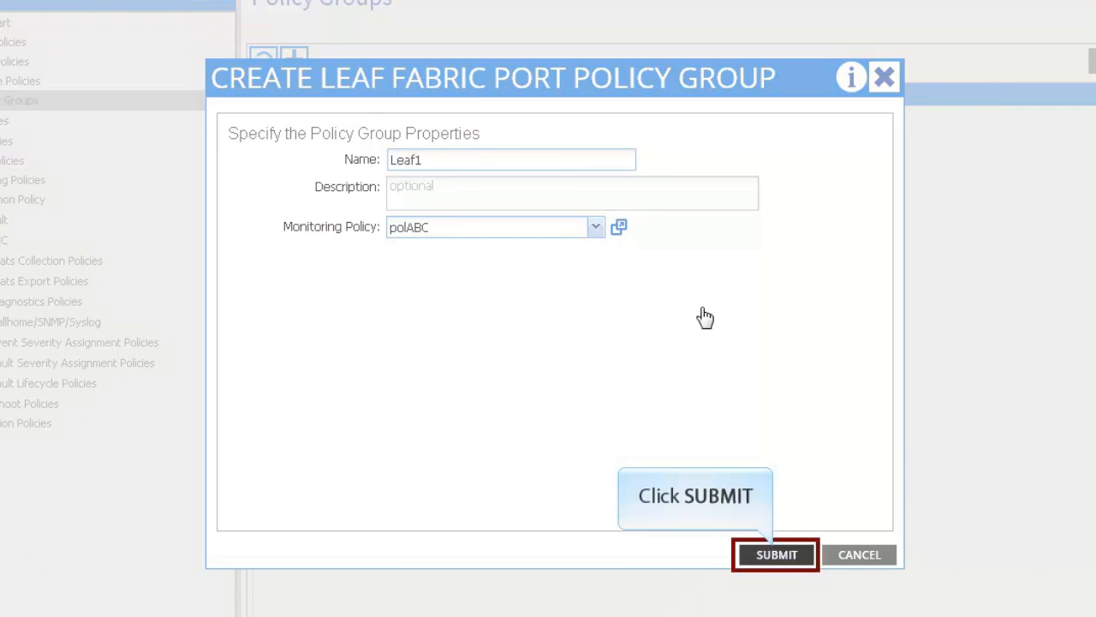
left_click(776, 555)
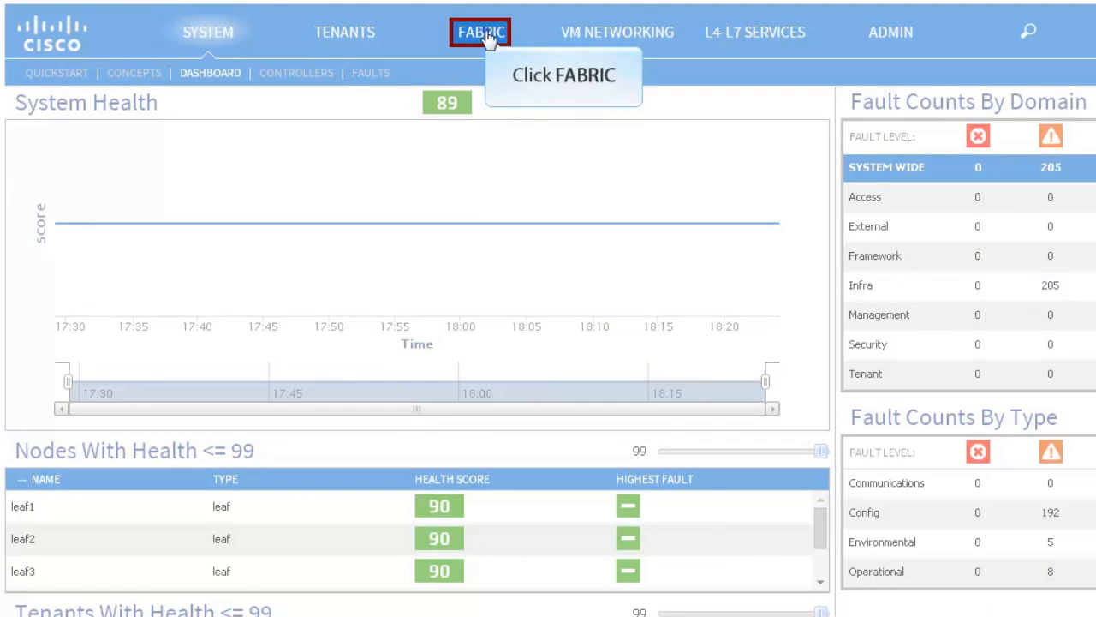
- Start a new leaf fabric interface profile under the fabric's interface policies and name it portProfile
left_click(486, 36)
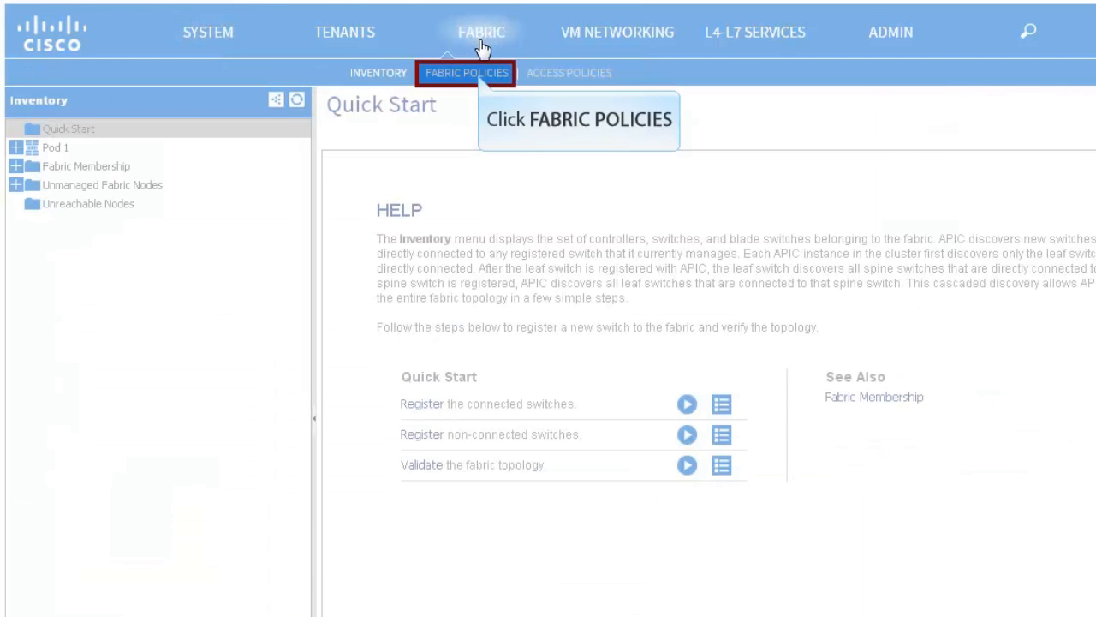
left_click(480, 75)
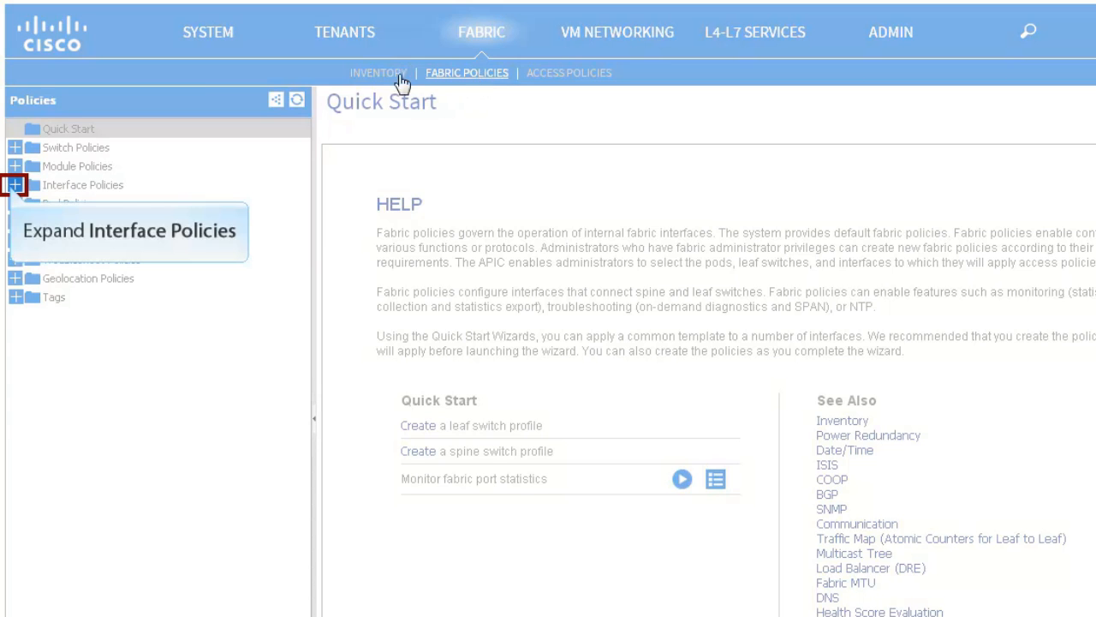
left_click(14, 187)
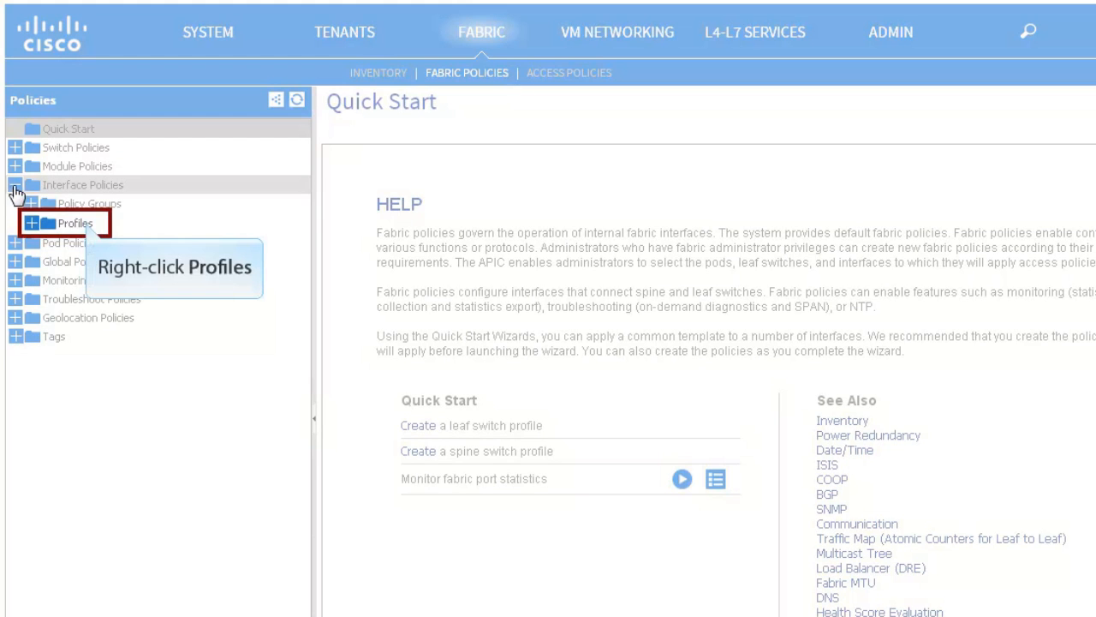
right_click(89, 230)
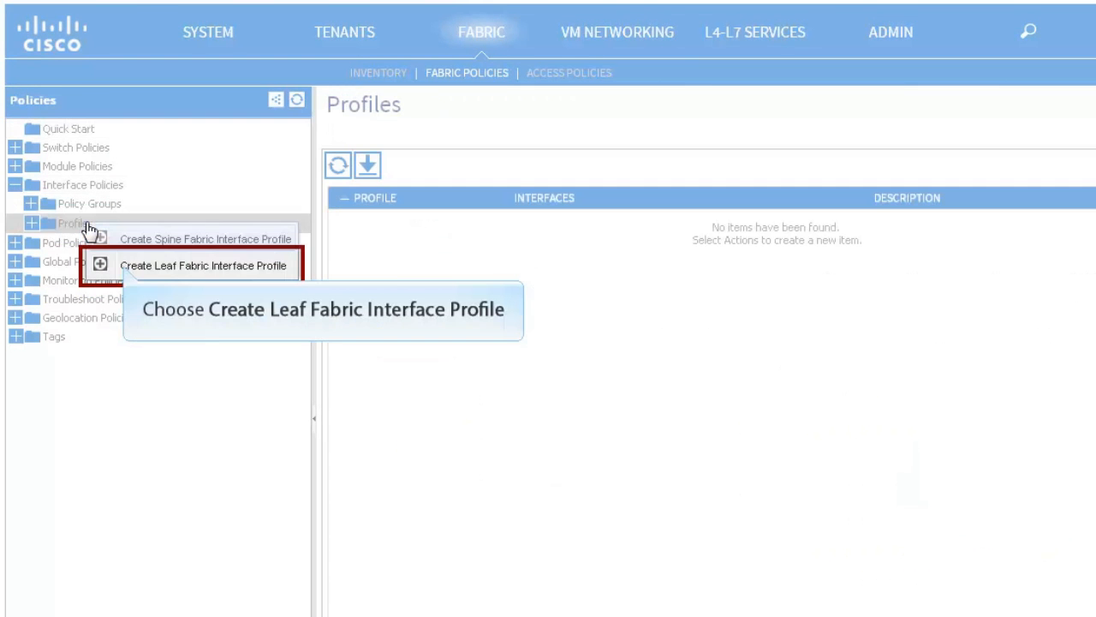
left_click(126, 269)
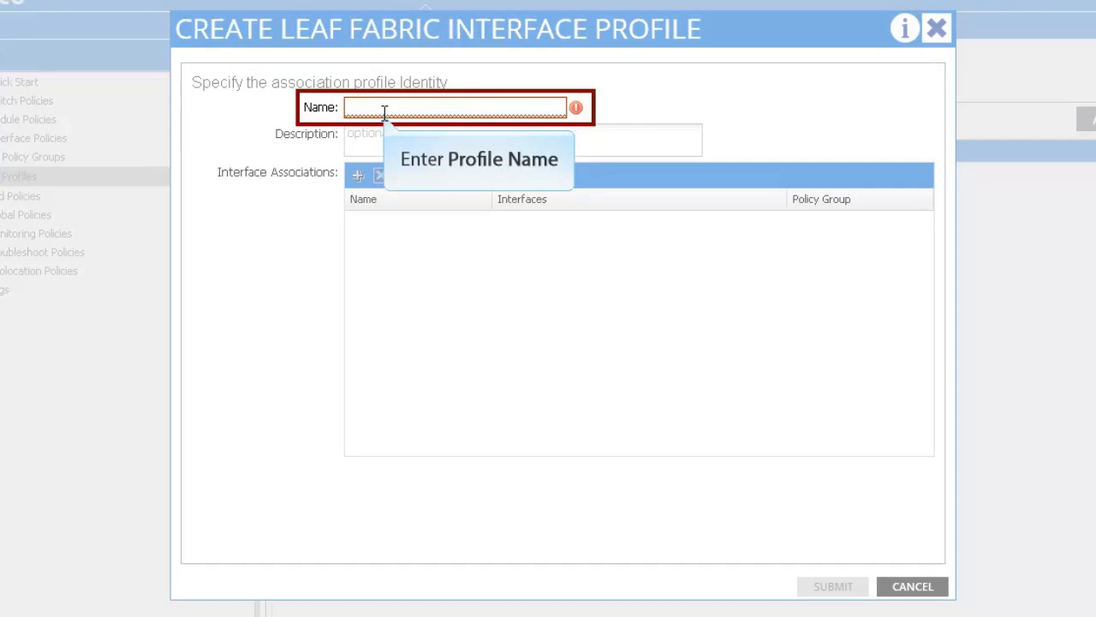
type("portPro")
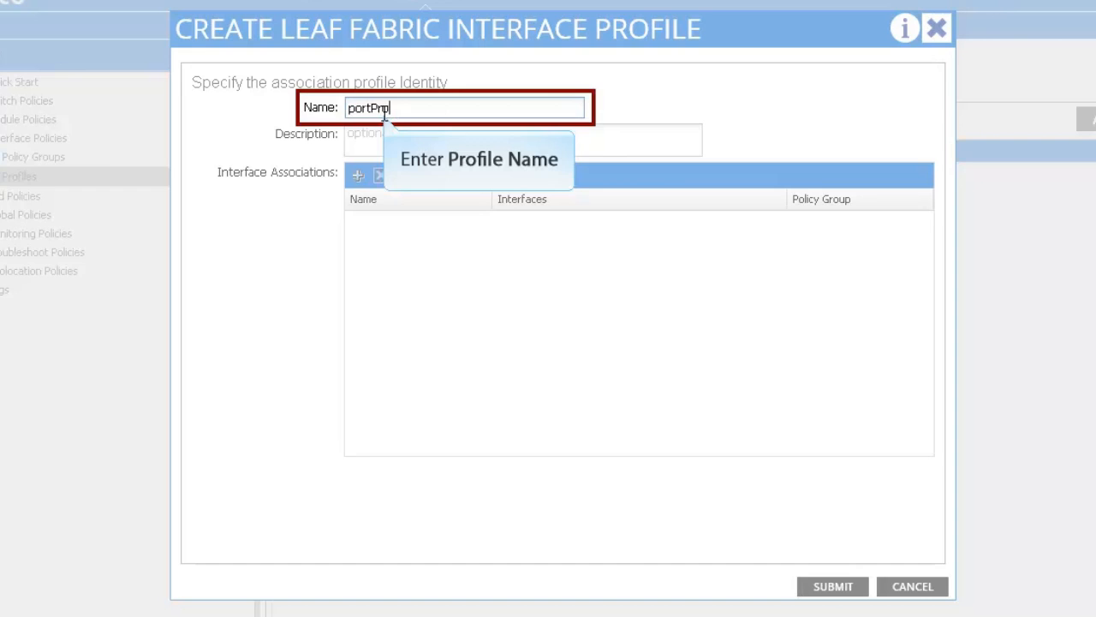
type("file")
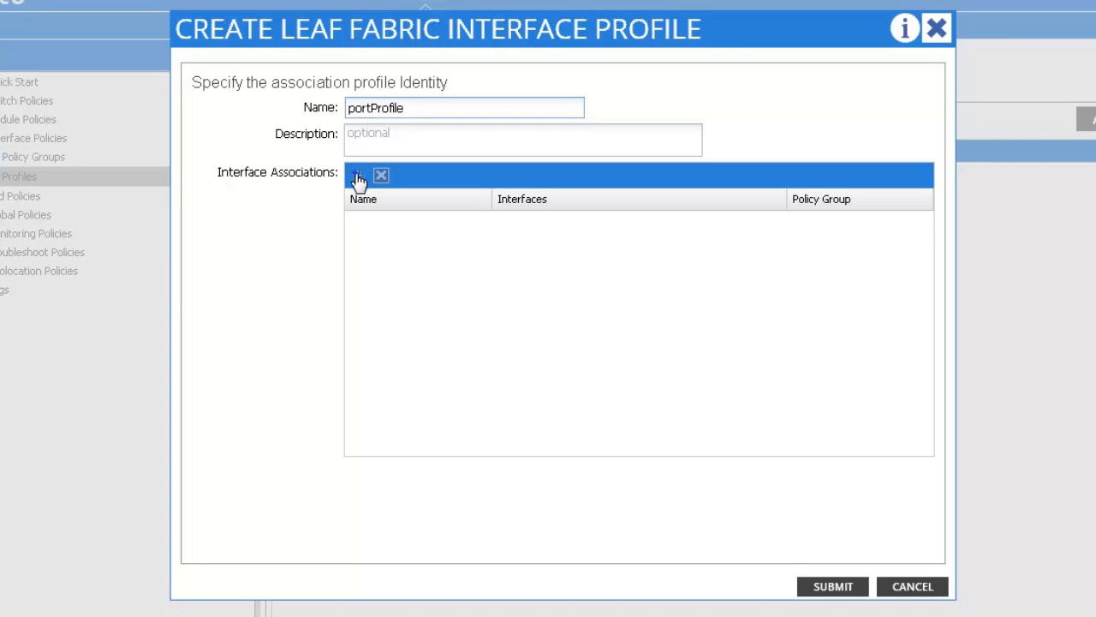
- Add interface association a1 for interface 1/3 with policy group Leaf1, and submit the leaf fabric interface profile
left_click(358, 175)
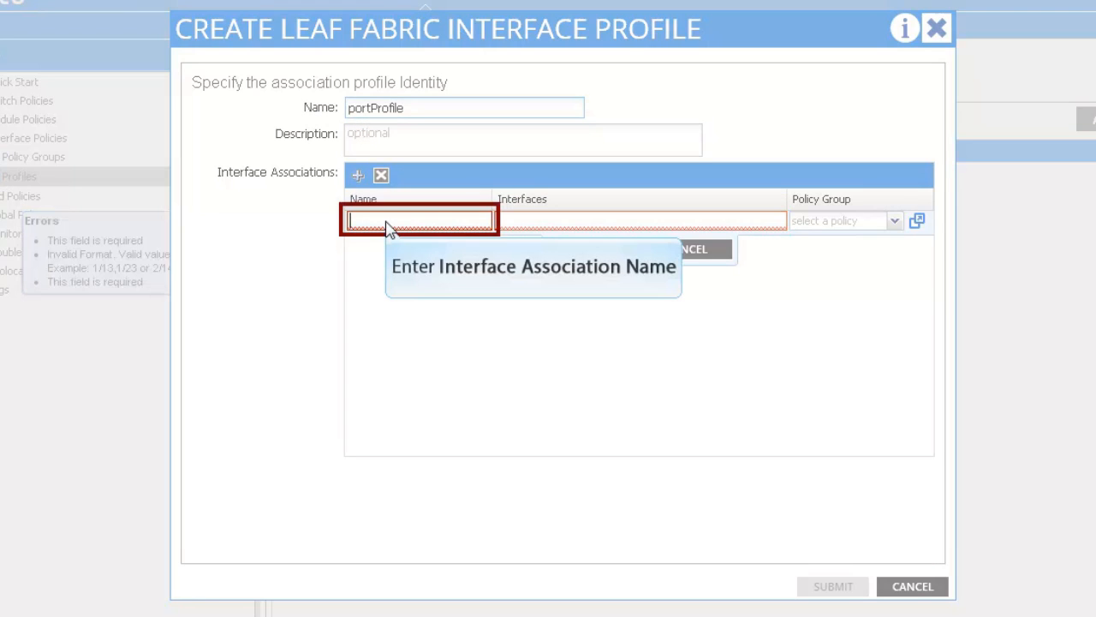
type("a1")
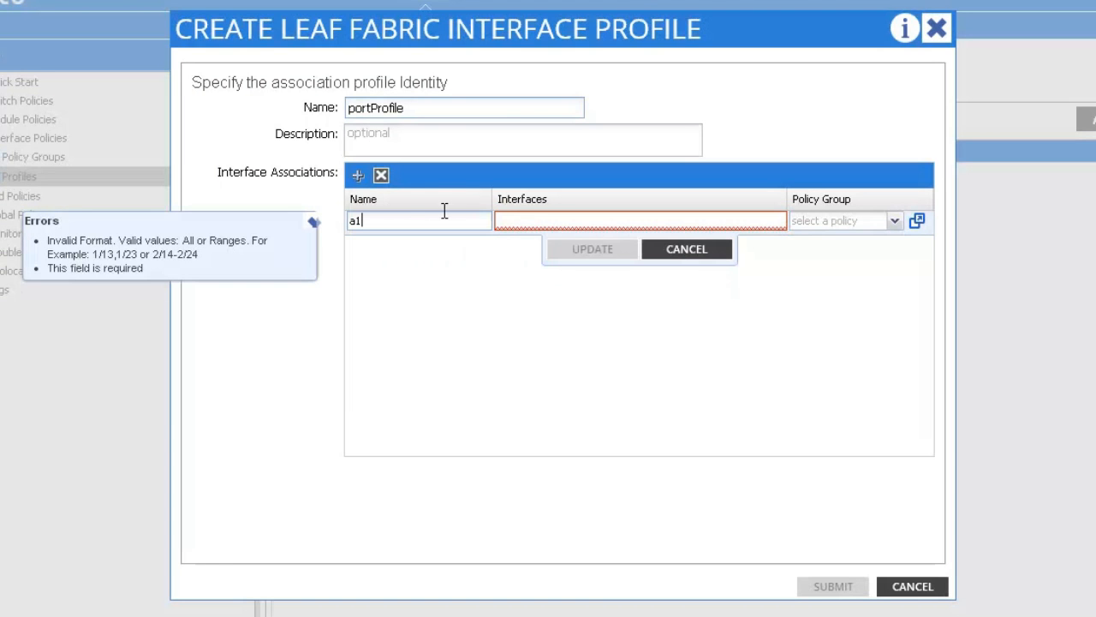
left_click(527, 217)
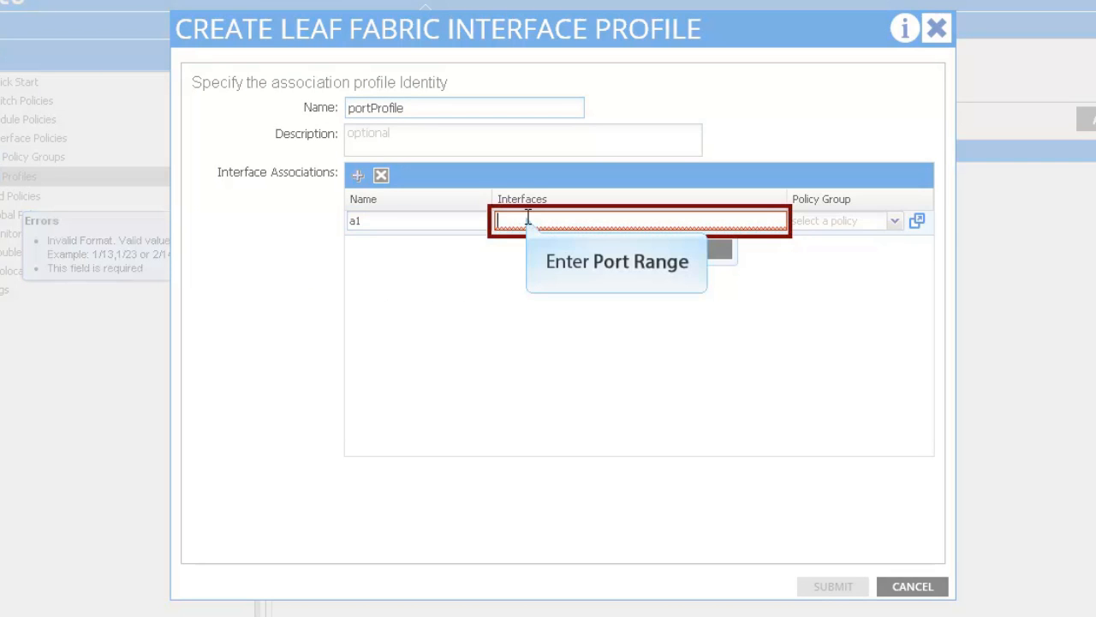
type("1/3")
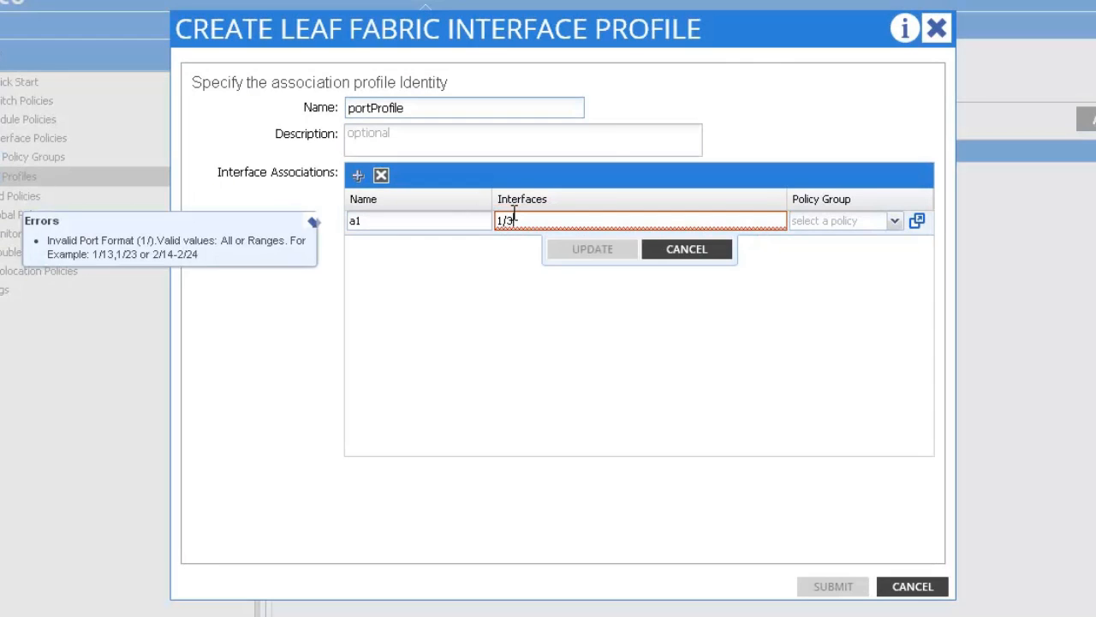
left_click(894, 221)
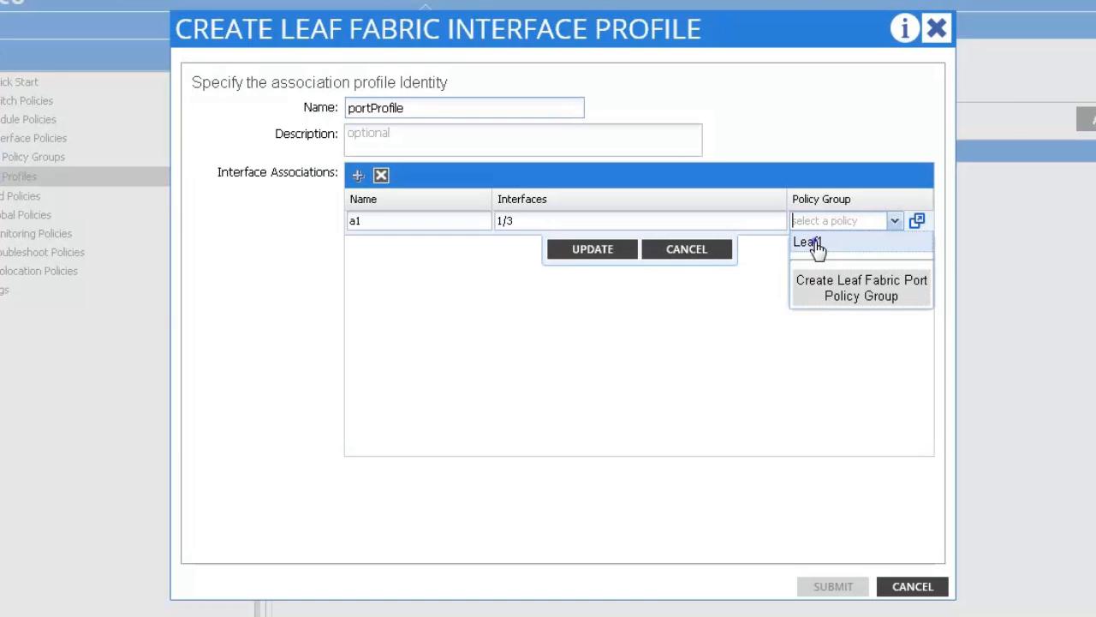
left_click(809, 243)
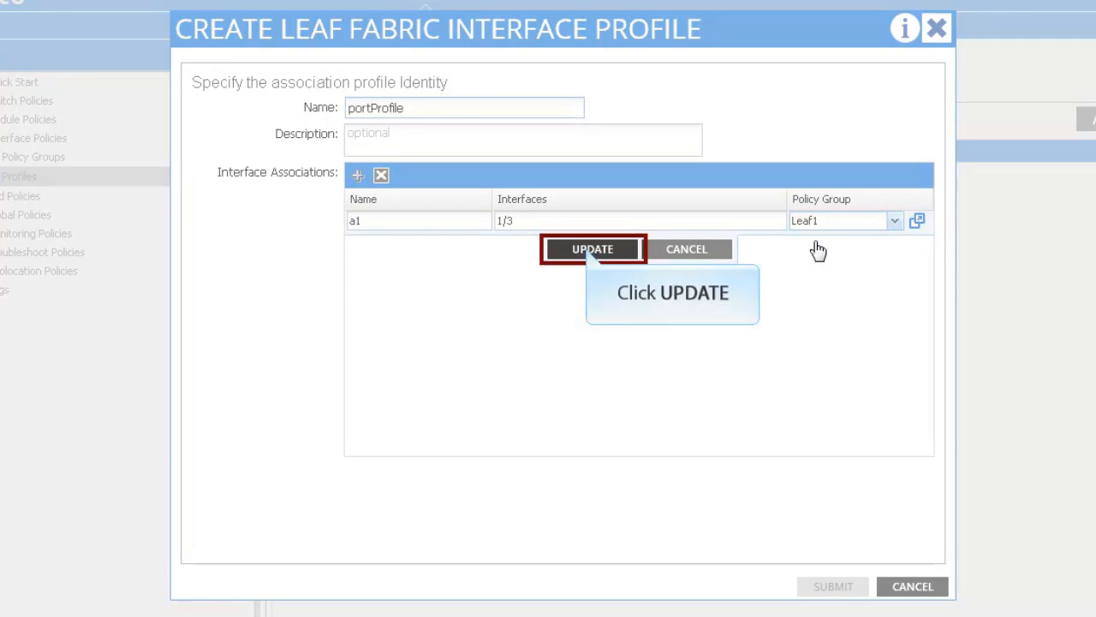
left_click(591, 252)
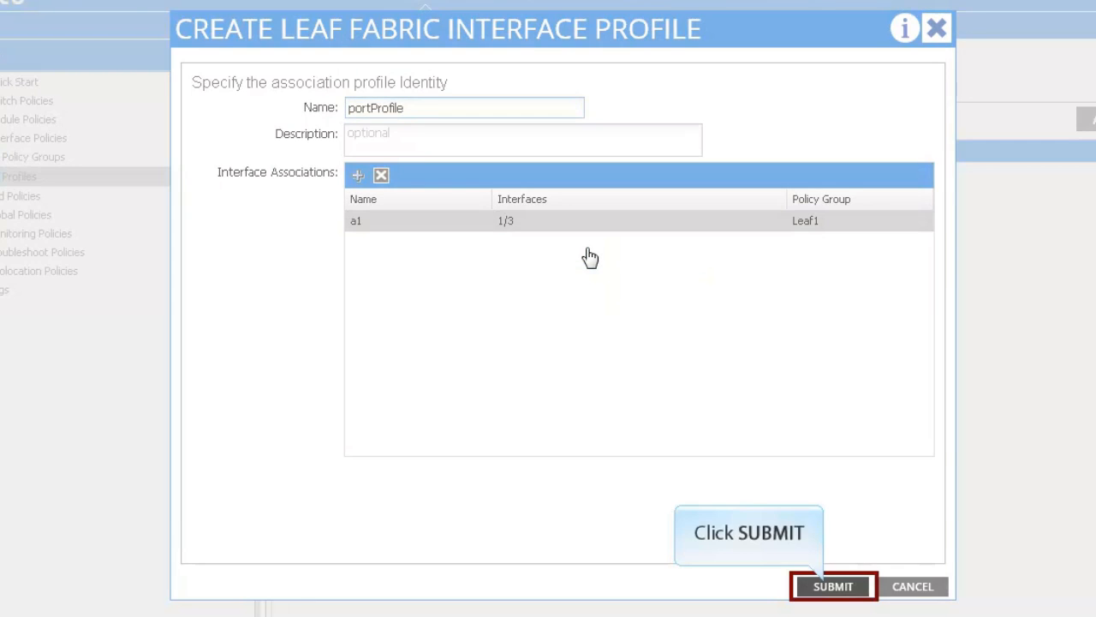
left_click(832, 586)
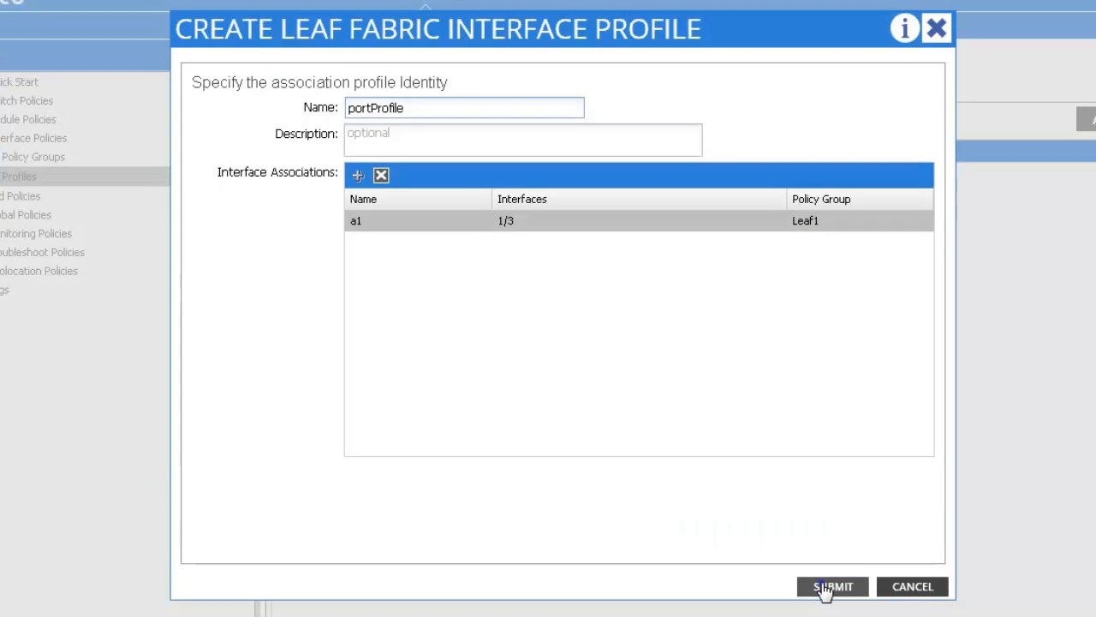